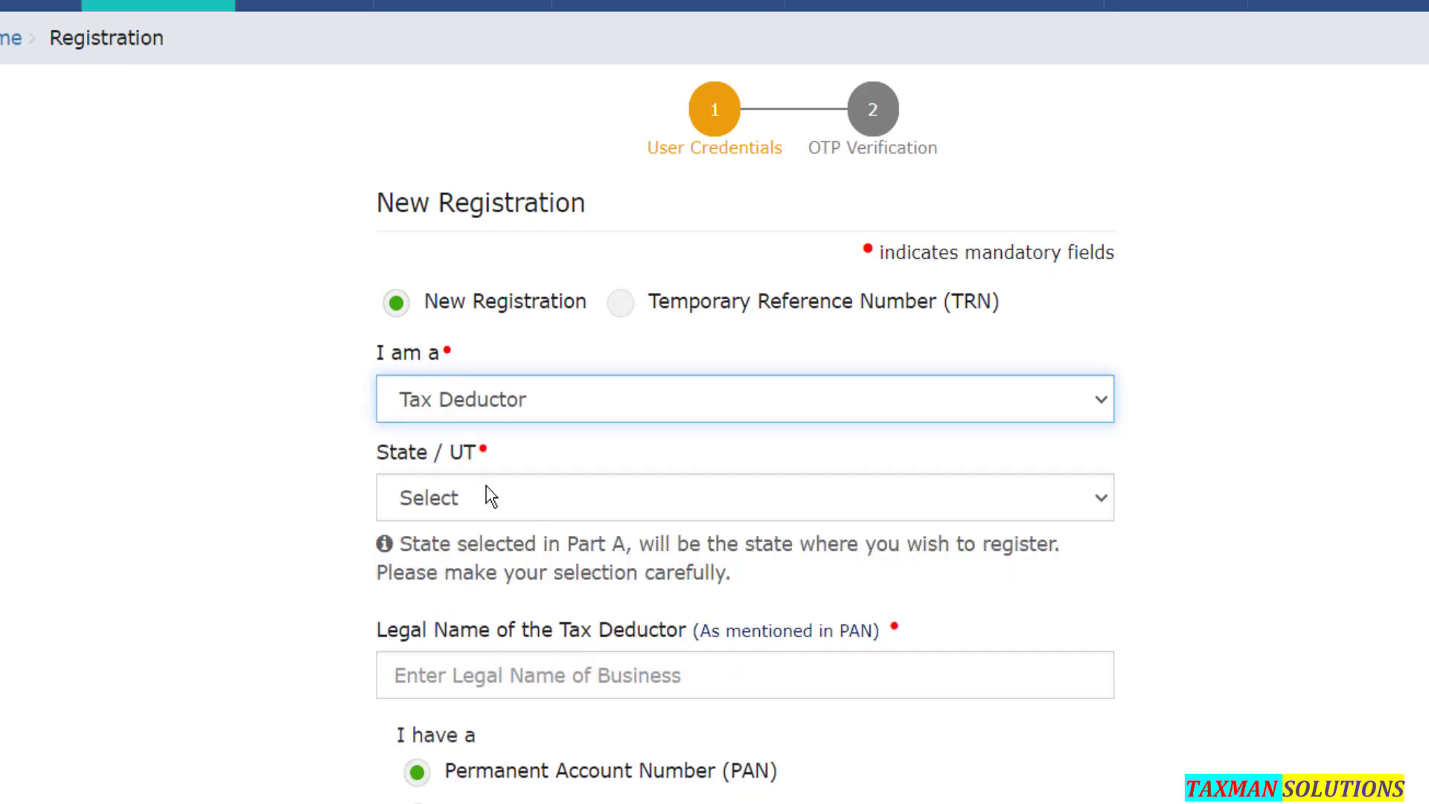
Set the State / UT of the tax deductor's new registration to Kerala.
scroll(1295, 357, "down", 2)
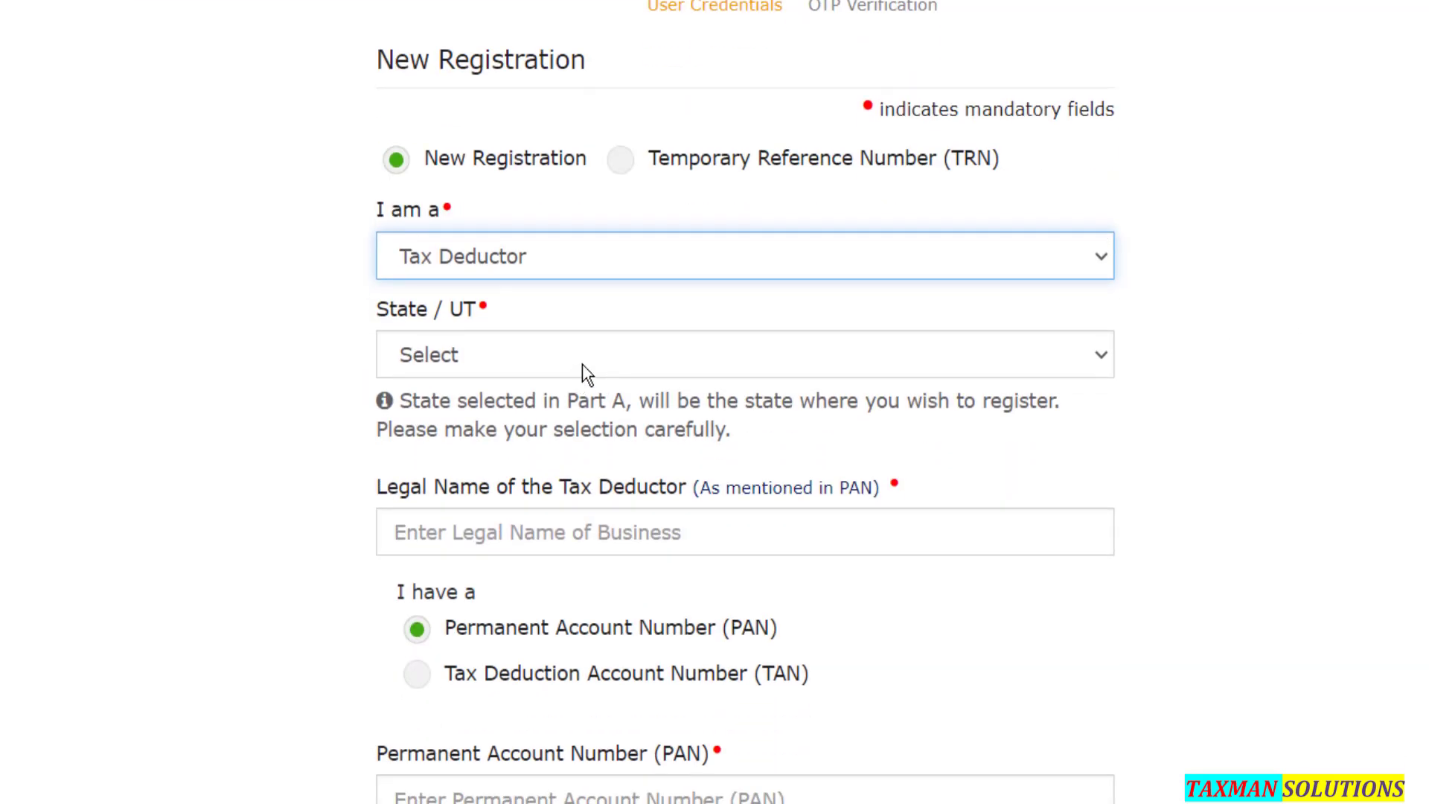
left_click(582, 364)
scroll(558, 361, "down", 5)
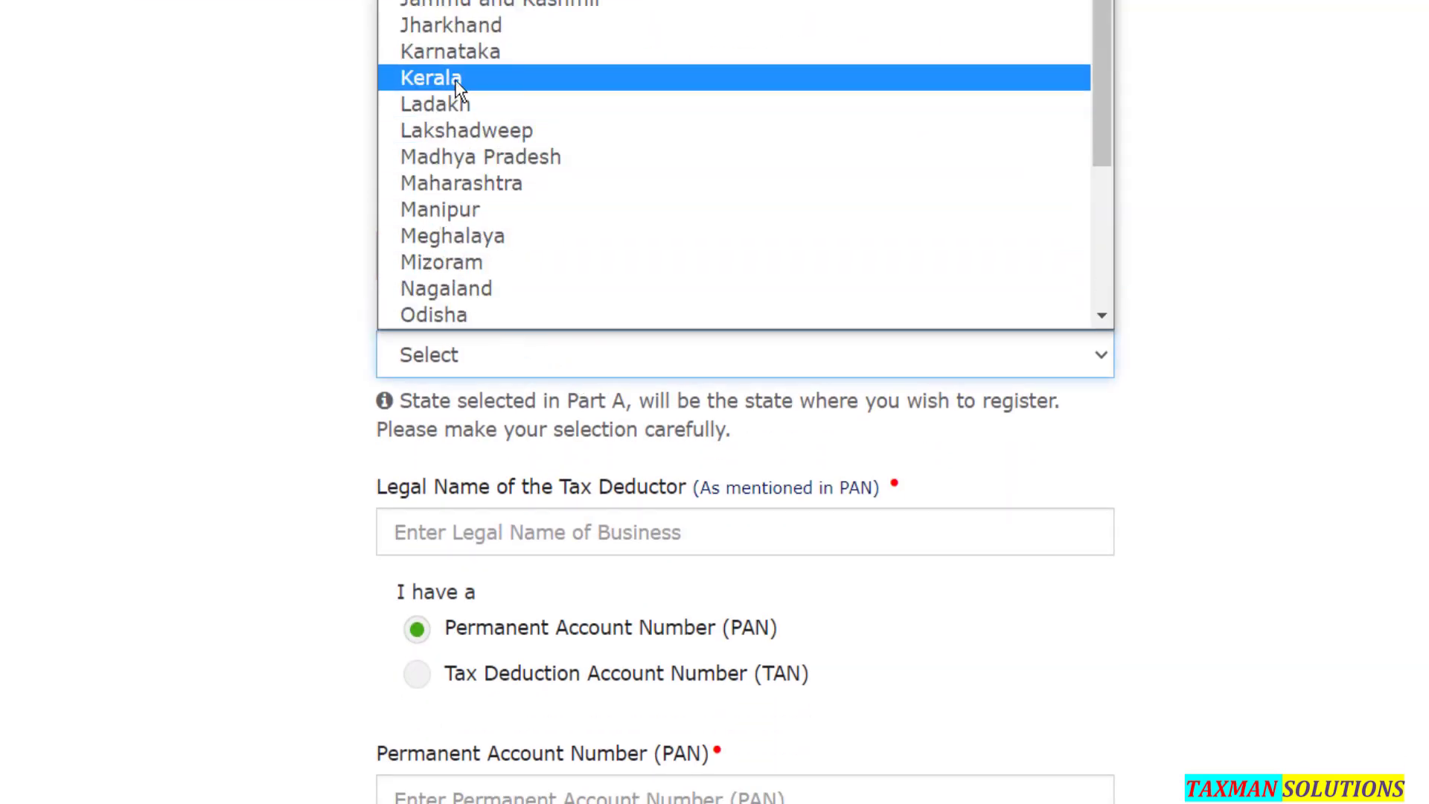
left_click(454, 79)
Choose Tax Deduction Account Number (TAN) as the identifier held by the tax deductor.
scroll(245, 443, "down", 2)
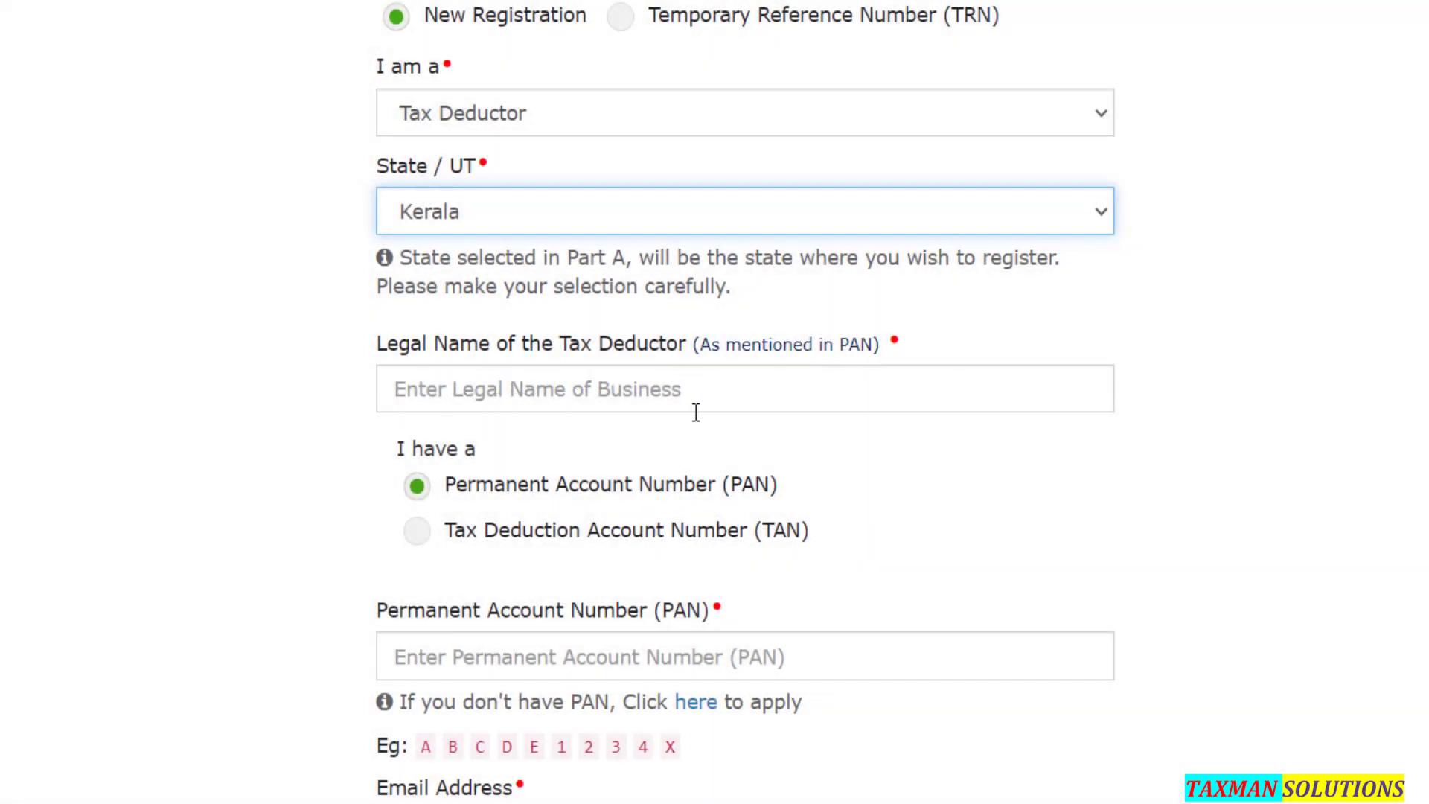
scroll(763, 392, "down", 2)
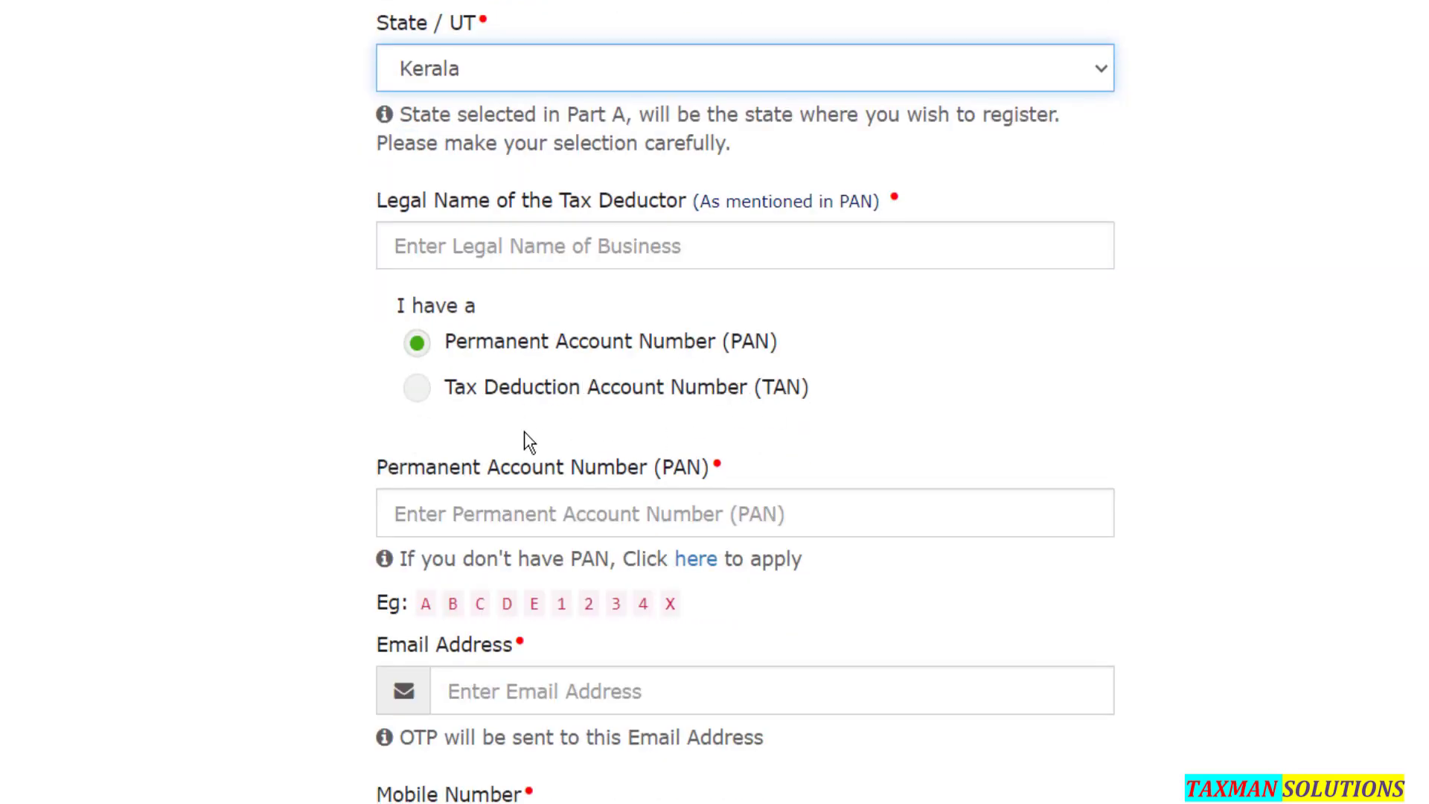
left_click(429, 402)
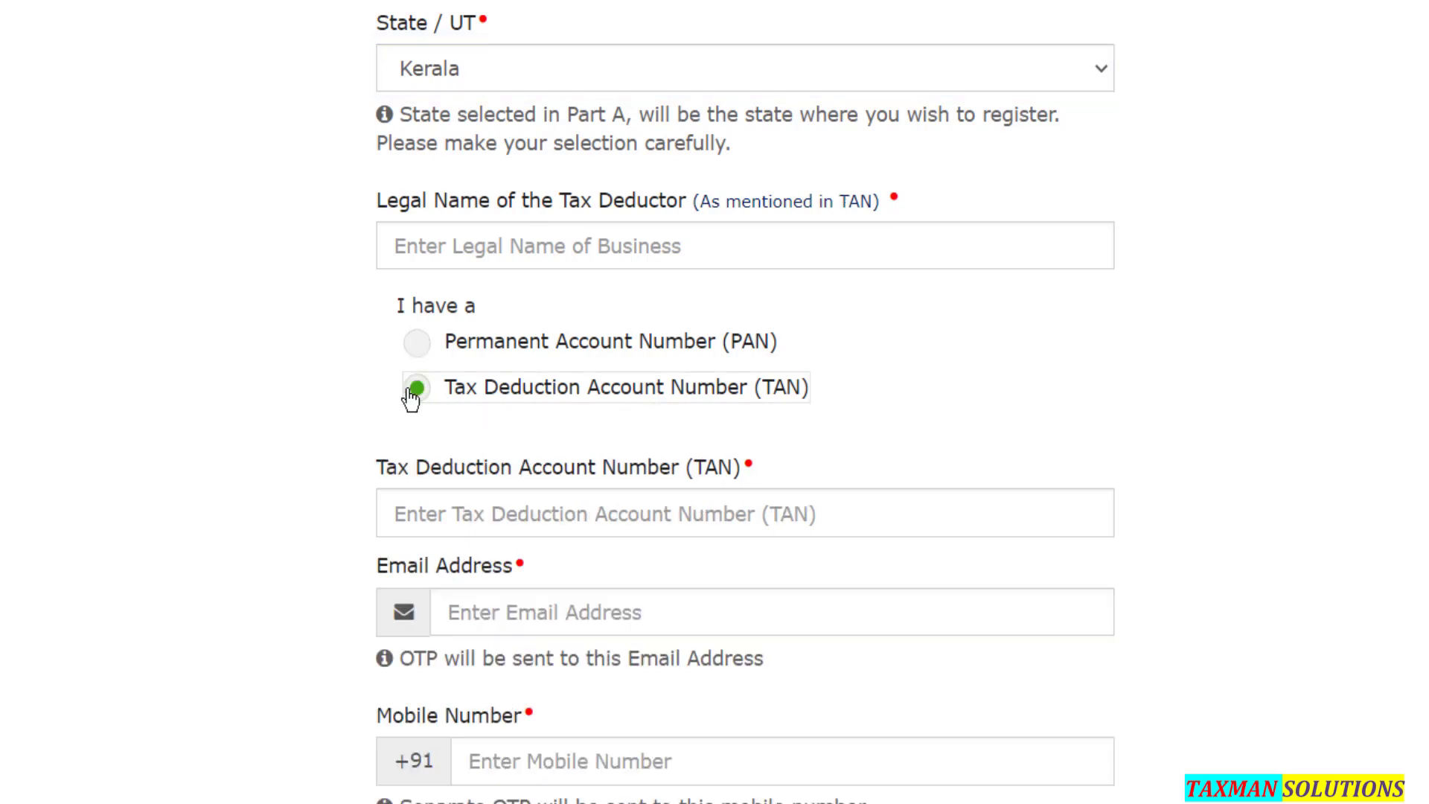
Review the remaining mandatory registration fields, from the legal name and TAN to the email, mobile number and captcha.
scroll(415, 401, "down", 2)
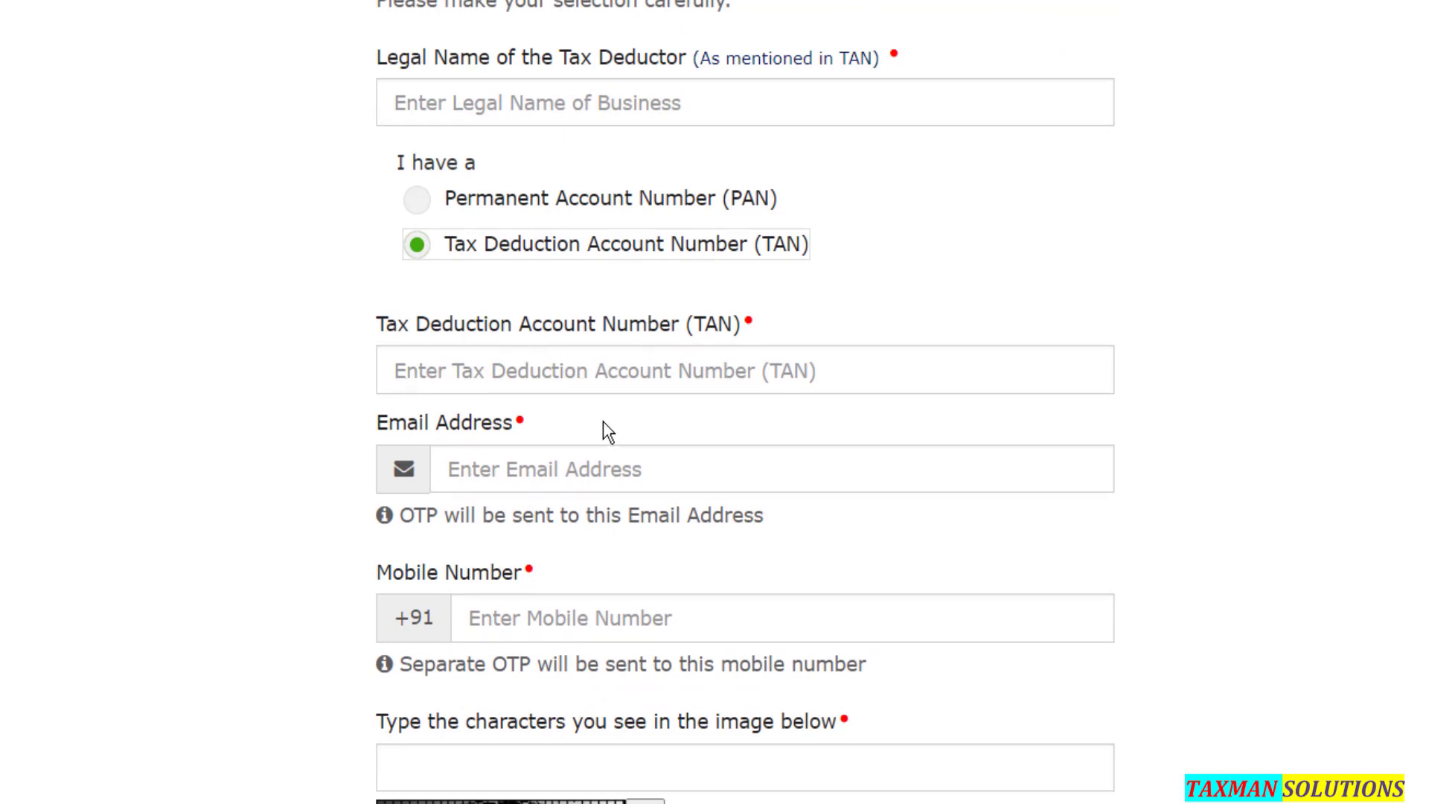
scroll(600, 464, "down", 2)
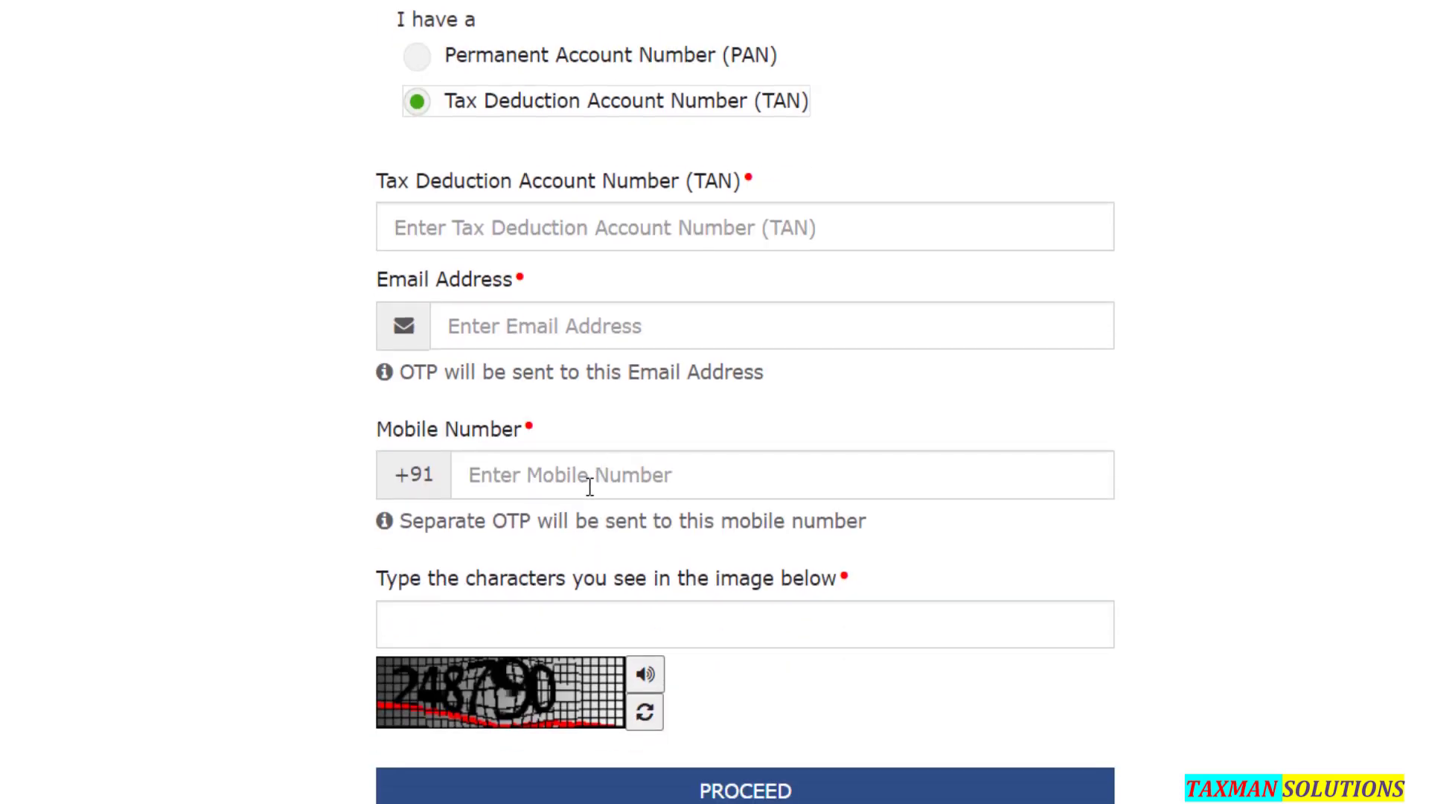
scroll(589, 487, "down", 2)
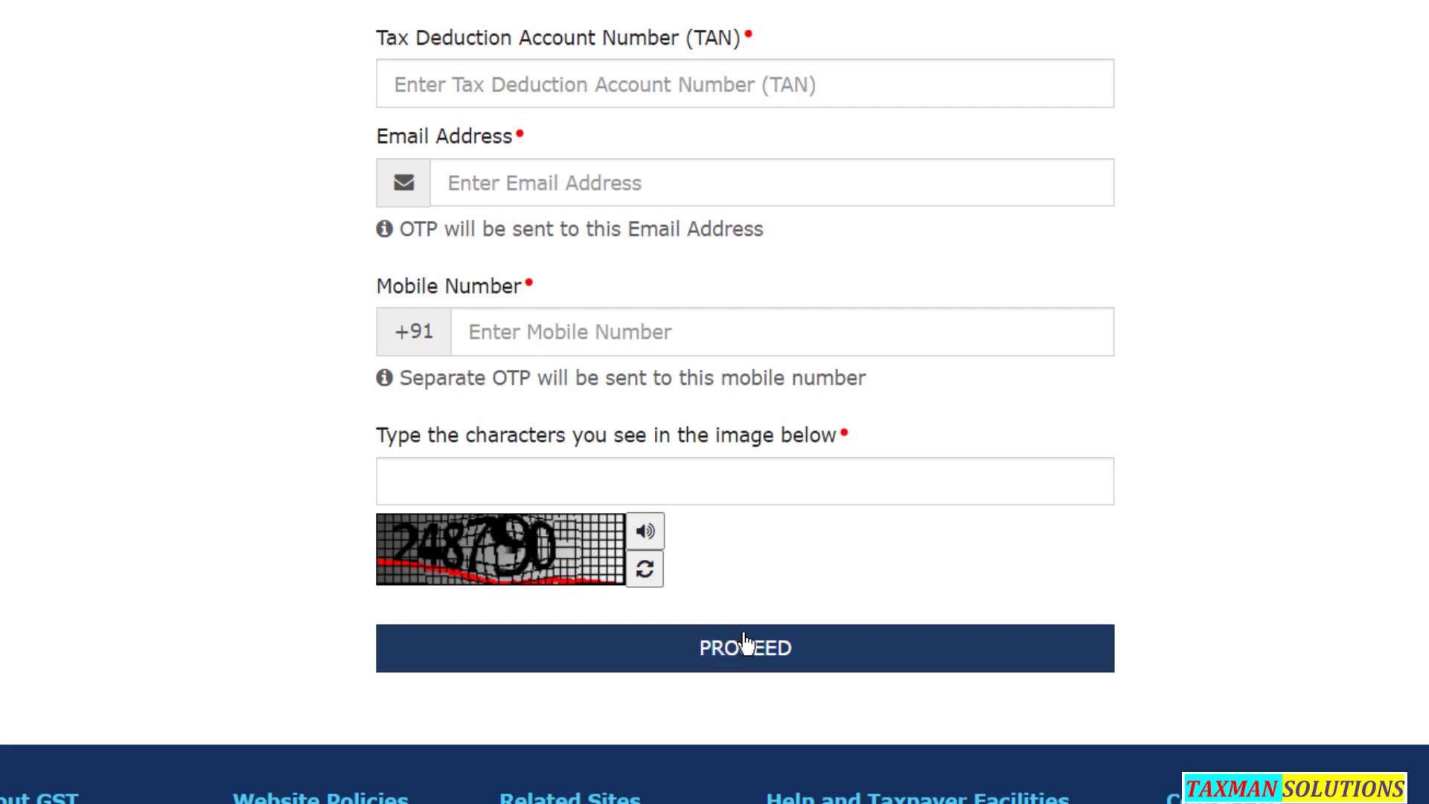
scroll(770, 633, "up", 3)
scroll(772, 633, "down", 2)
left_click(660, 624)
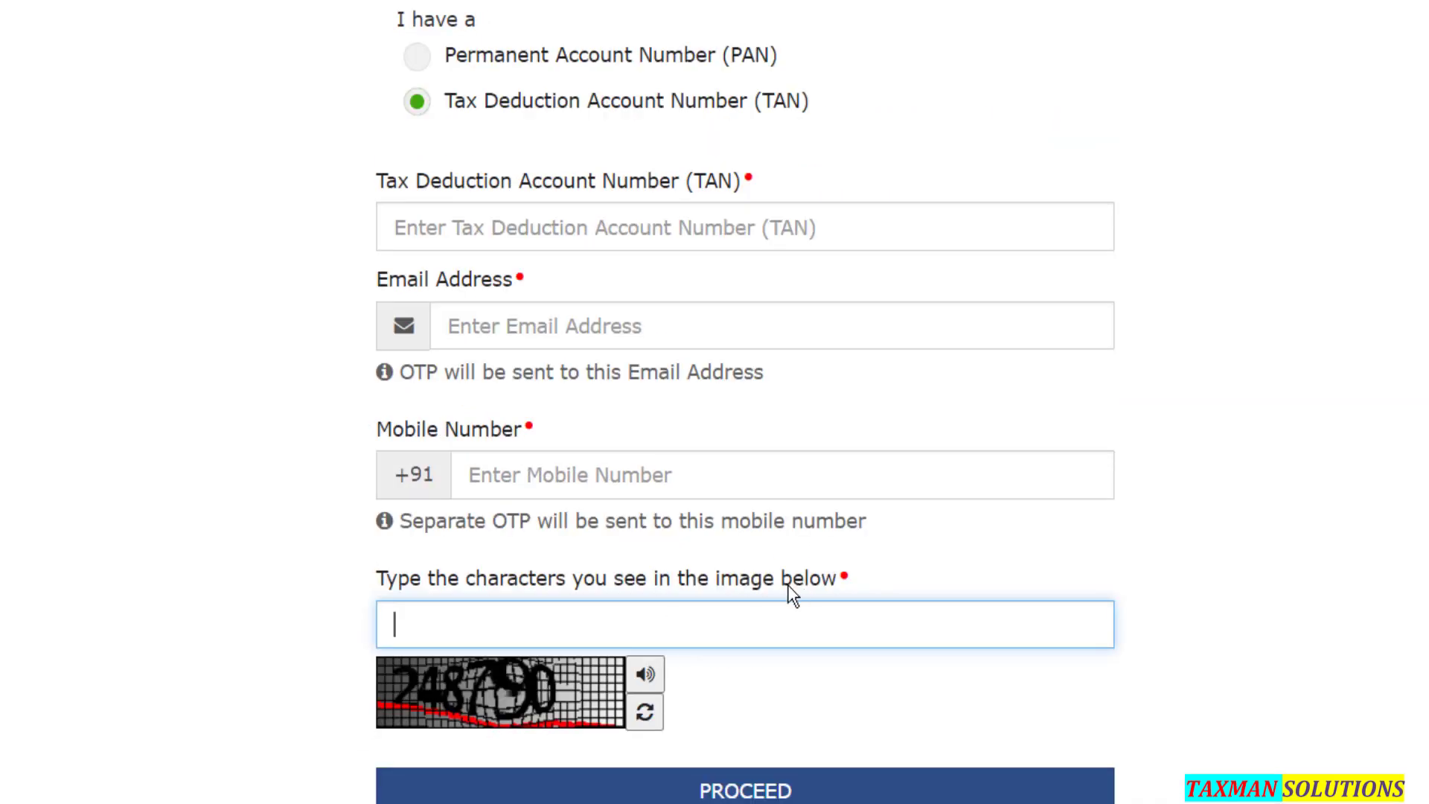
scroll(789, 588, "up", 5)
scroll(801, 721, "down", 5)
scroll(808, 725, "up", 5)
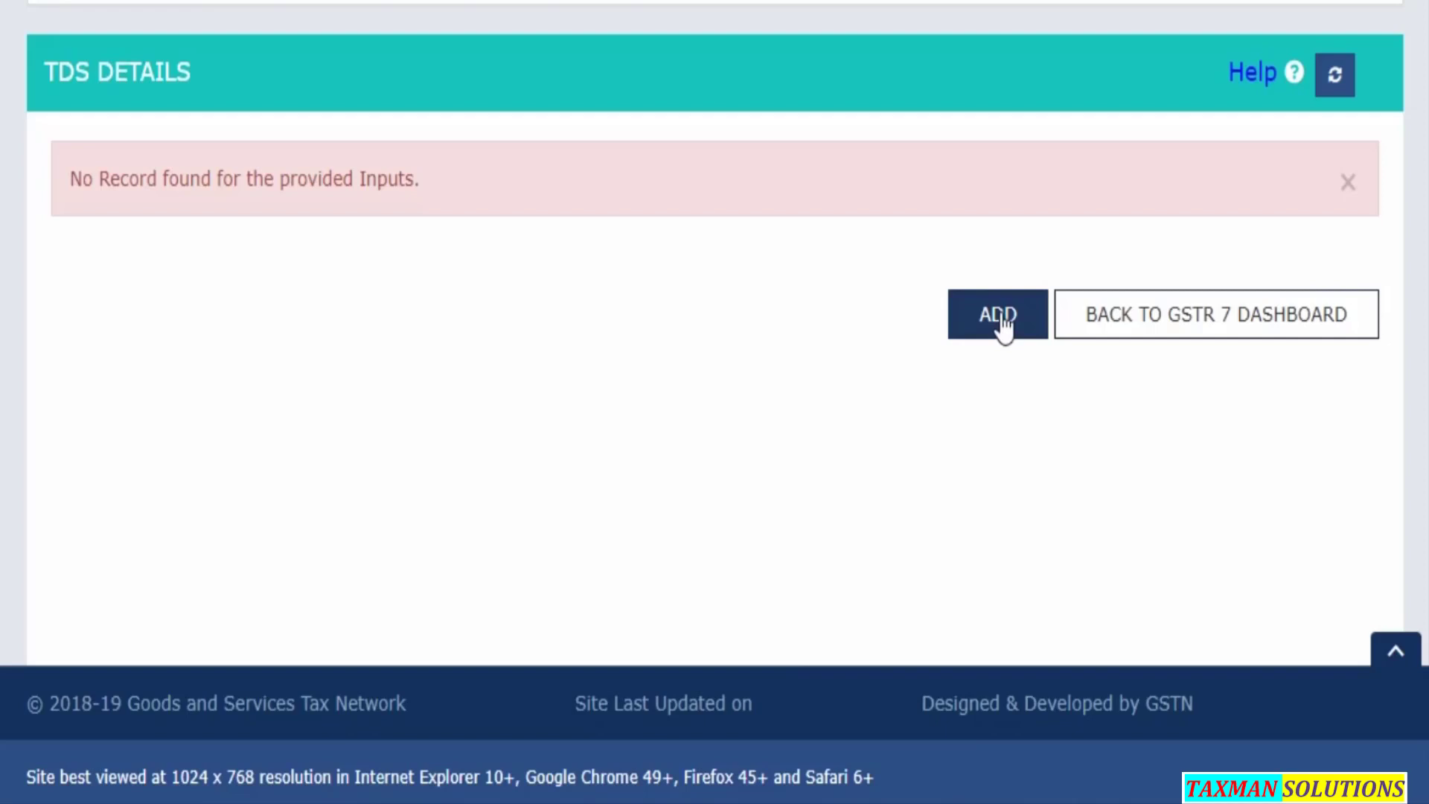
Start adding a record to the GSTR-7 TDS details and submit the GSTR-7 return for filing.
left_click(998, 315)
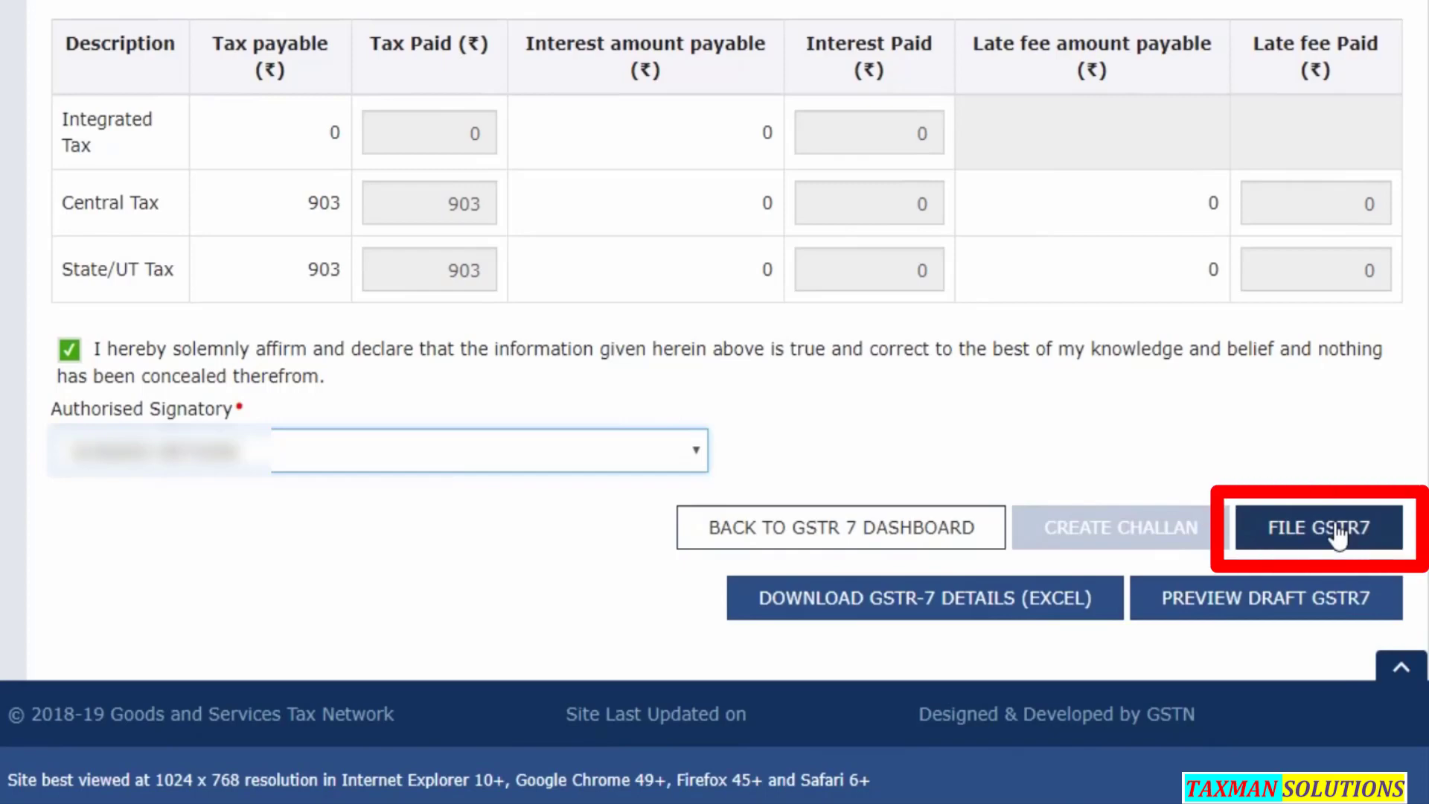
left_click(1336, 530)
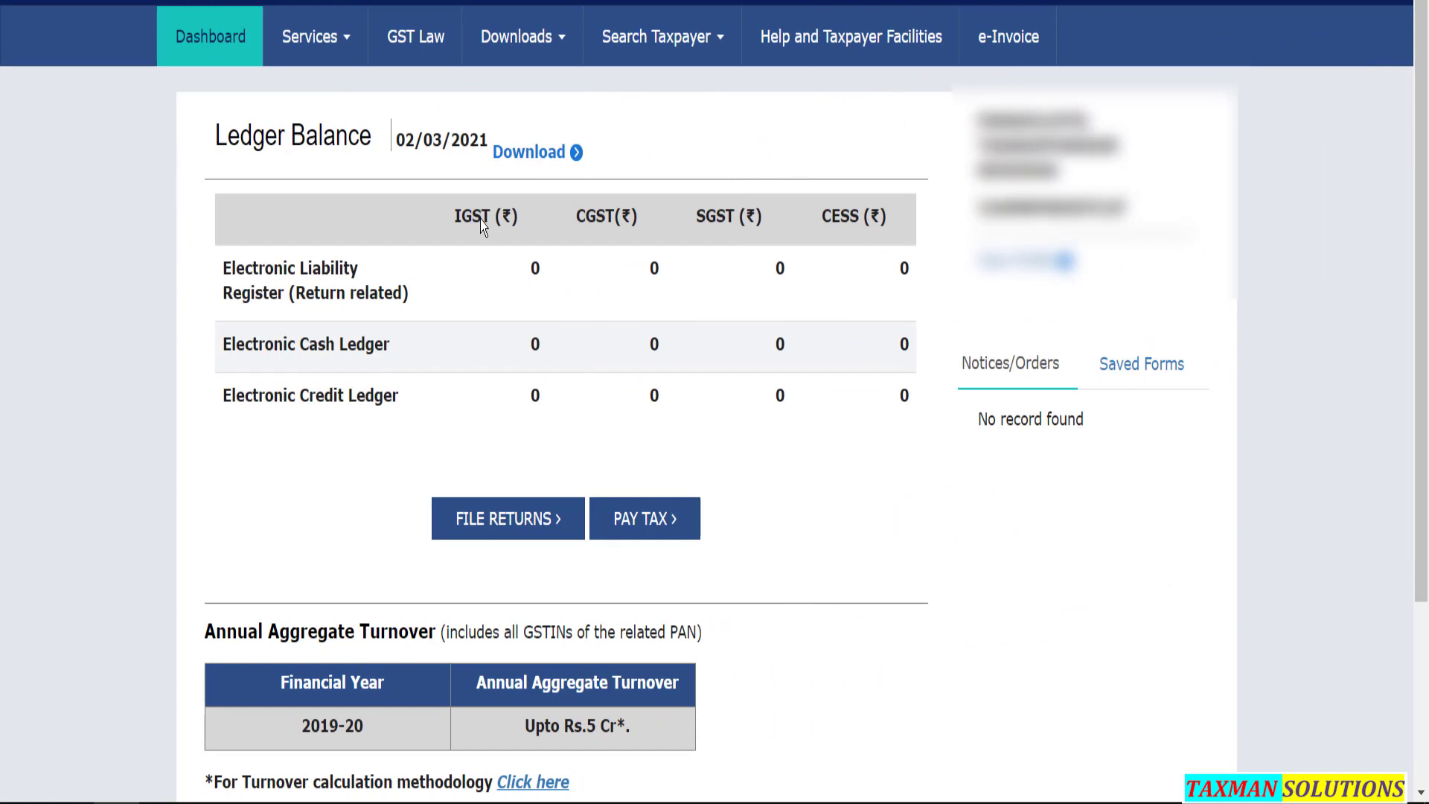
Open the TDS and TCS credit received page among the returns services.
left_click(355, 55)
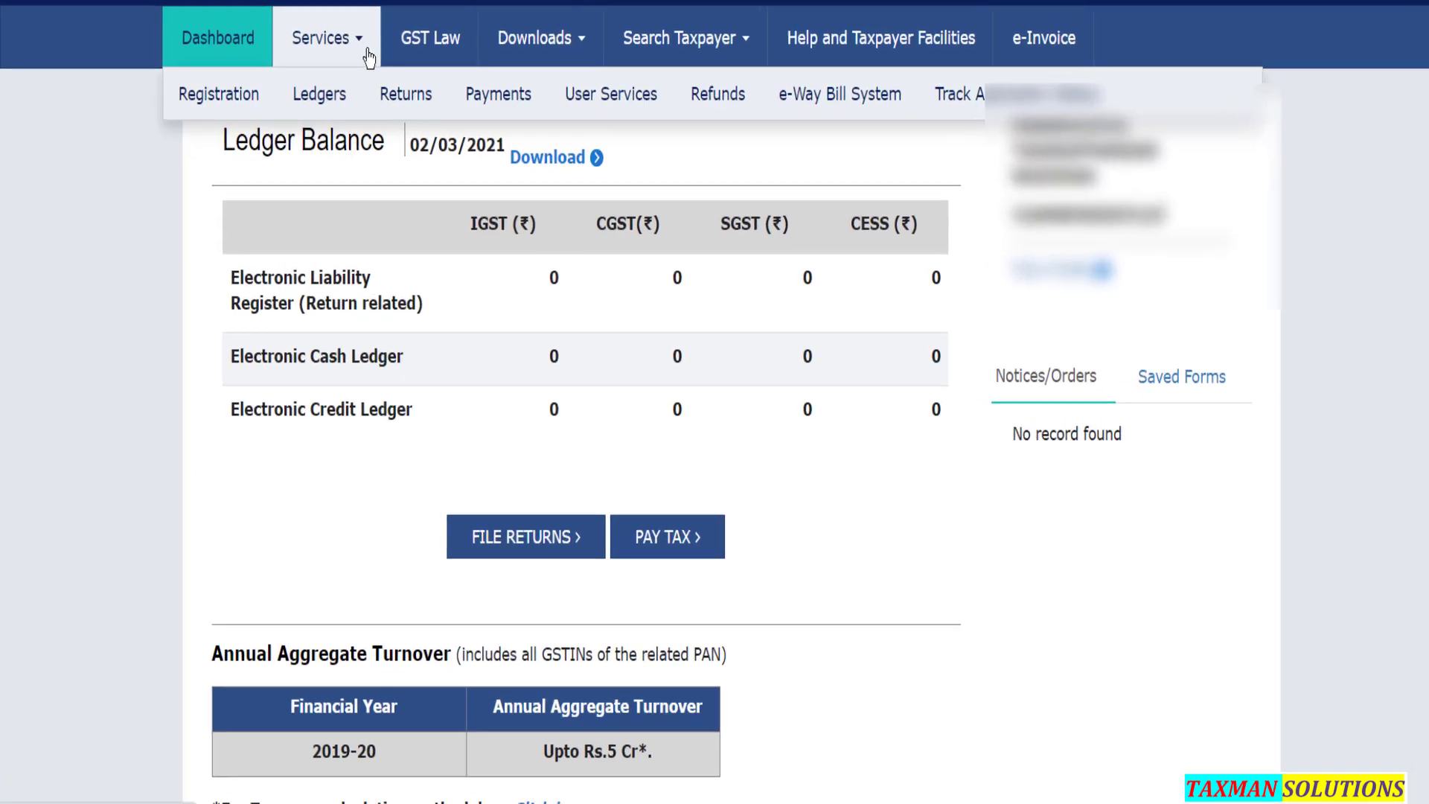
mouse_move(406, 94)
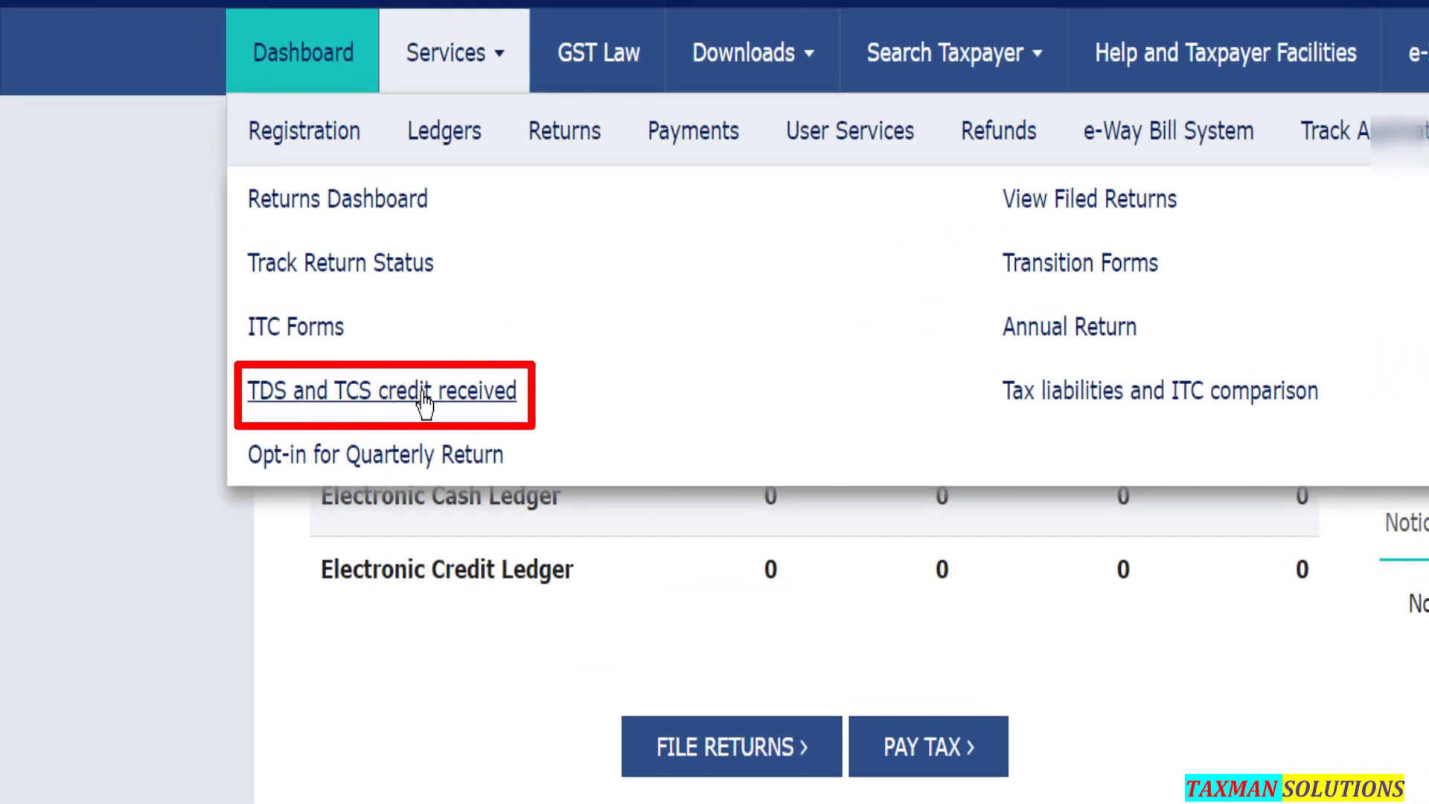
left_click(424, 402)
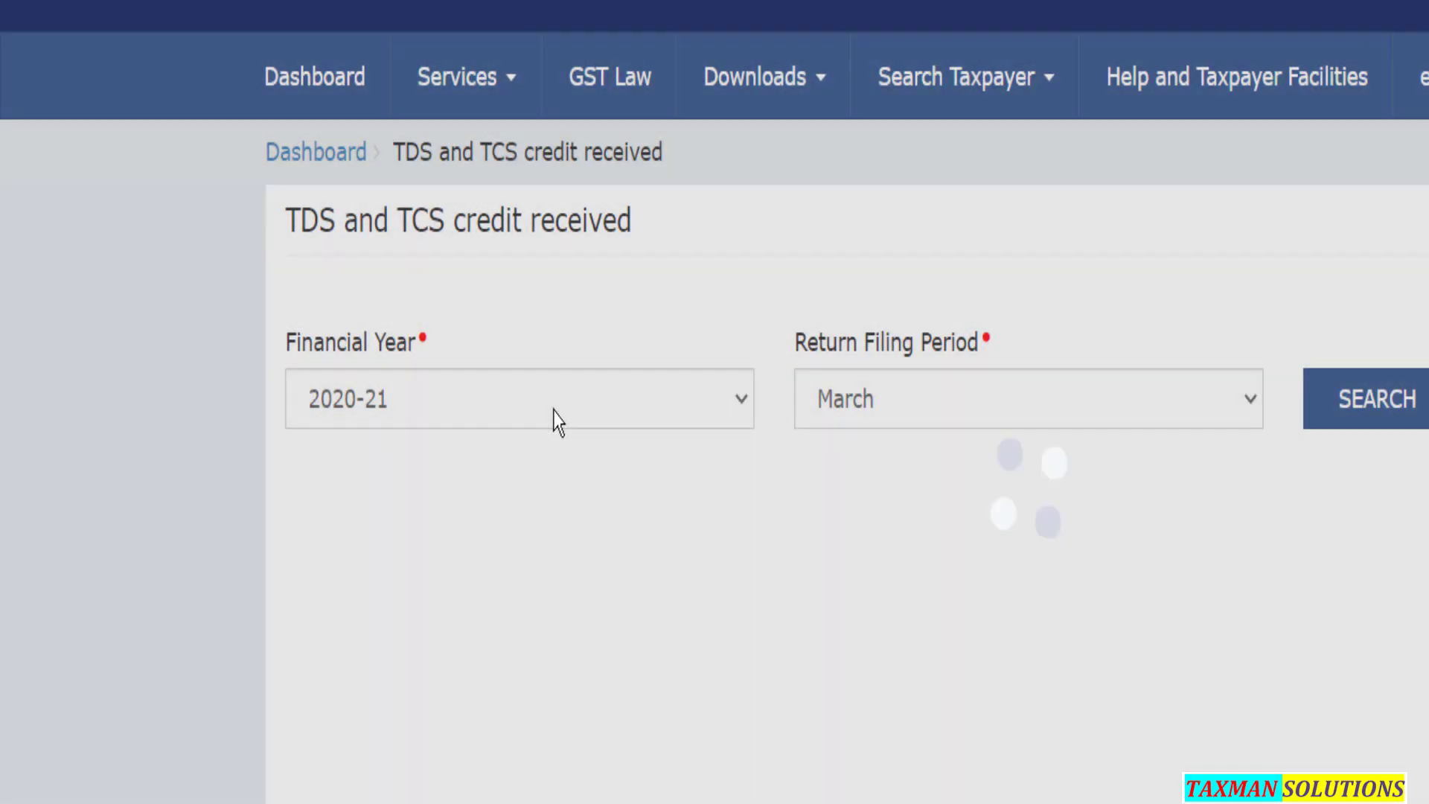
Search financial year 2020-21, return filing period February, and open its TDS and TCS credit received form for online preparation.
left_click(555, 418)
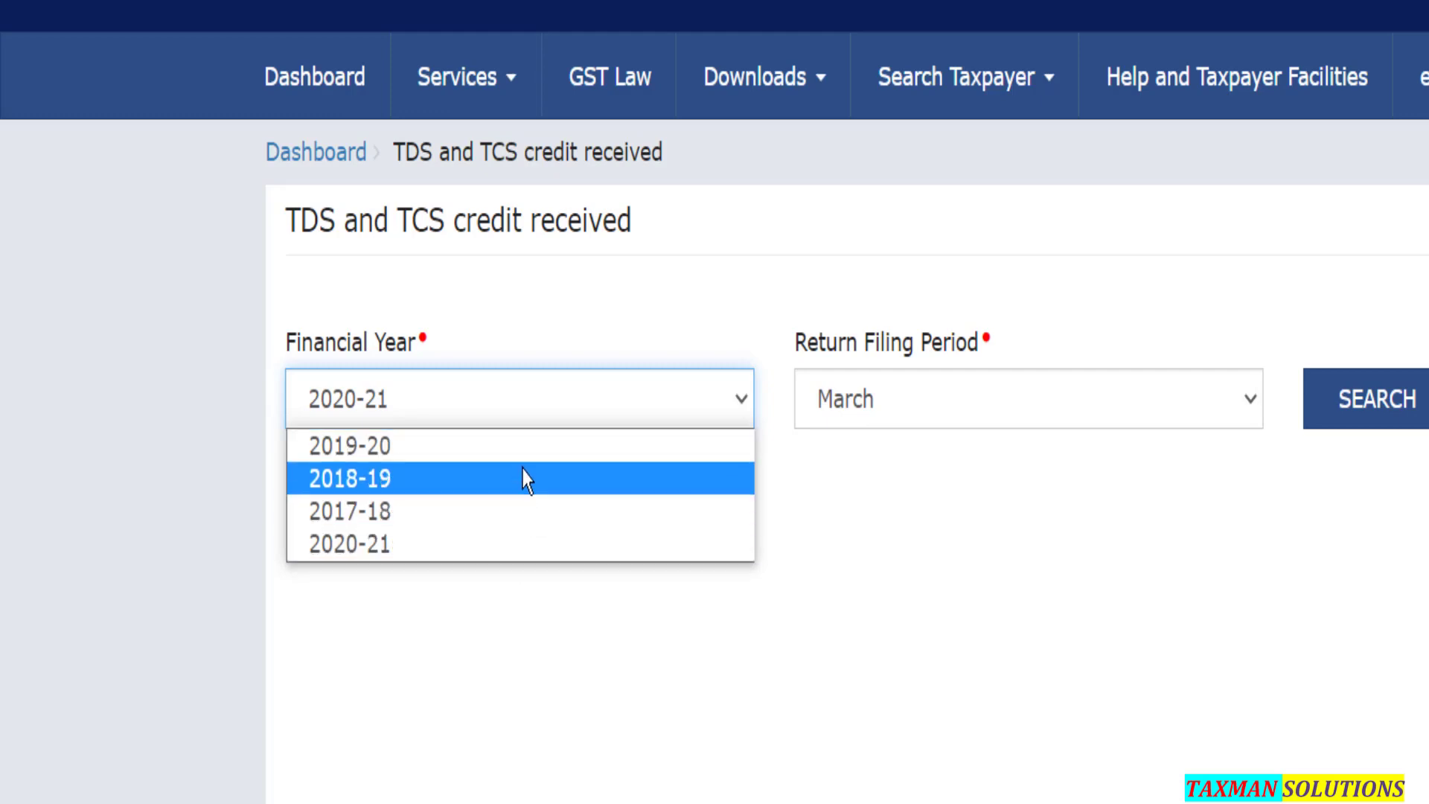
left_click(475, 545)
left_click(901, 416)
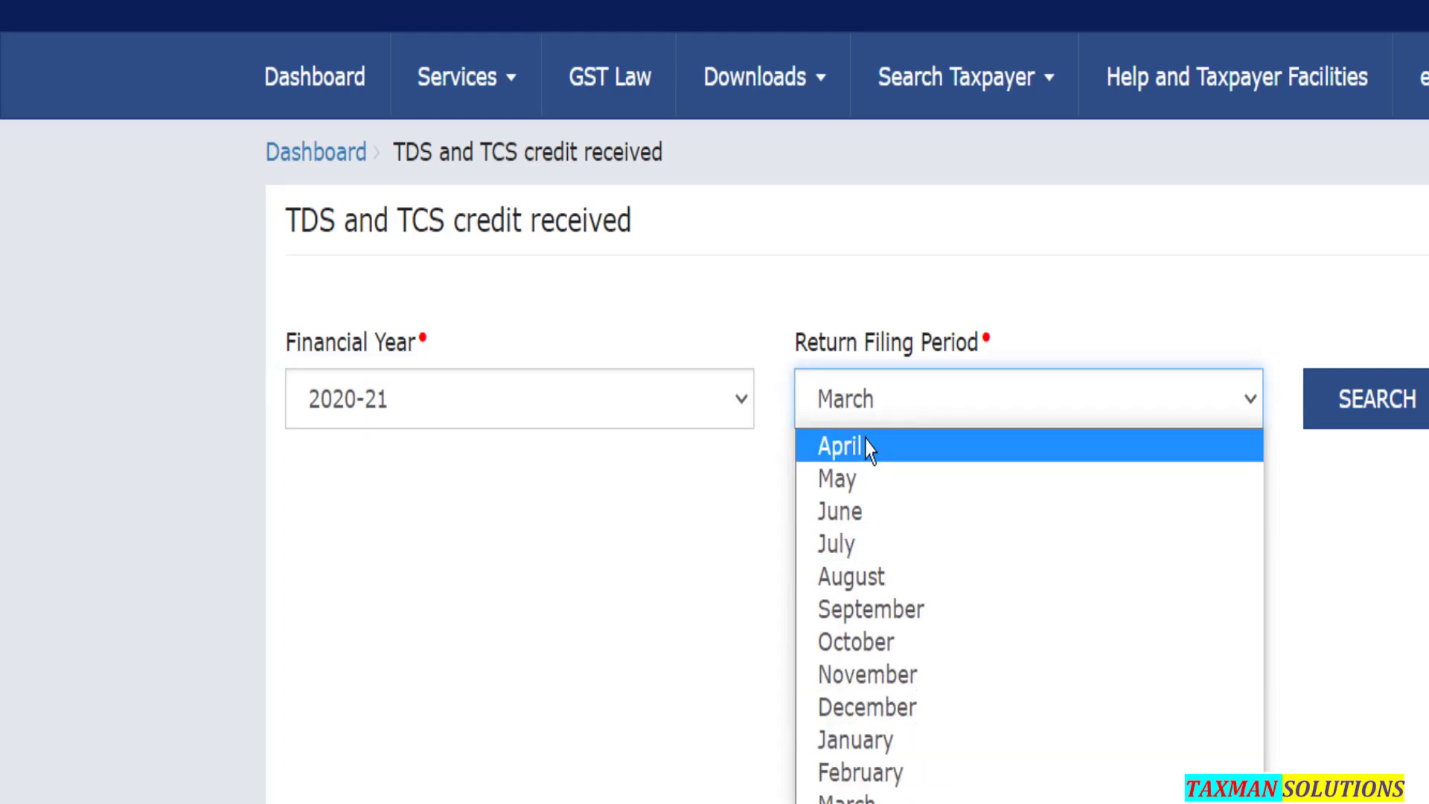
left_click(902, 774)
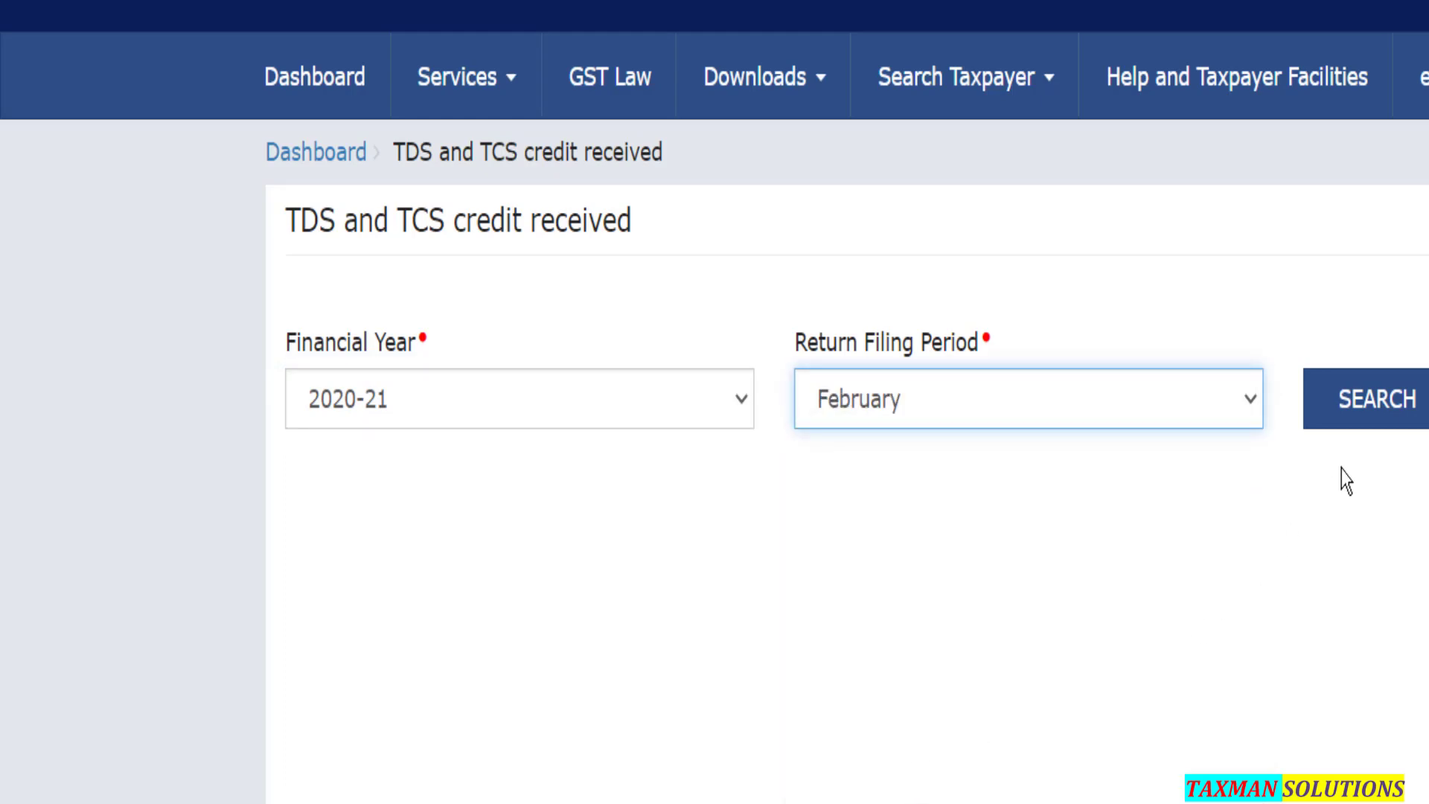
left_click(1370, 421)
scroll(668, 628, "down", 3)
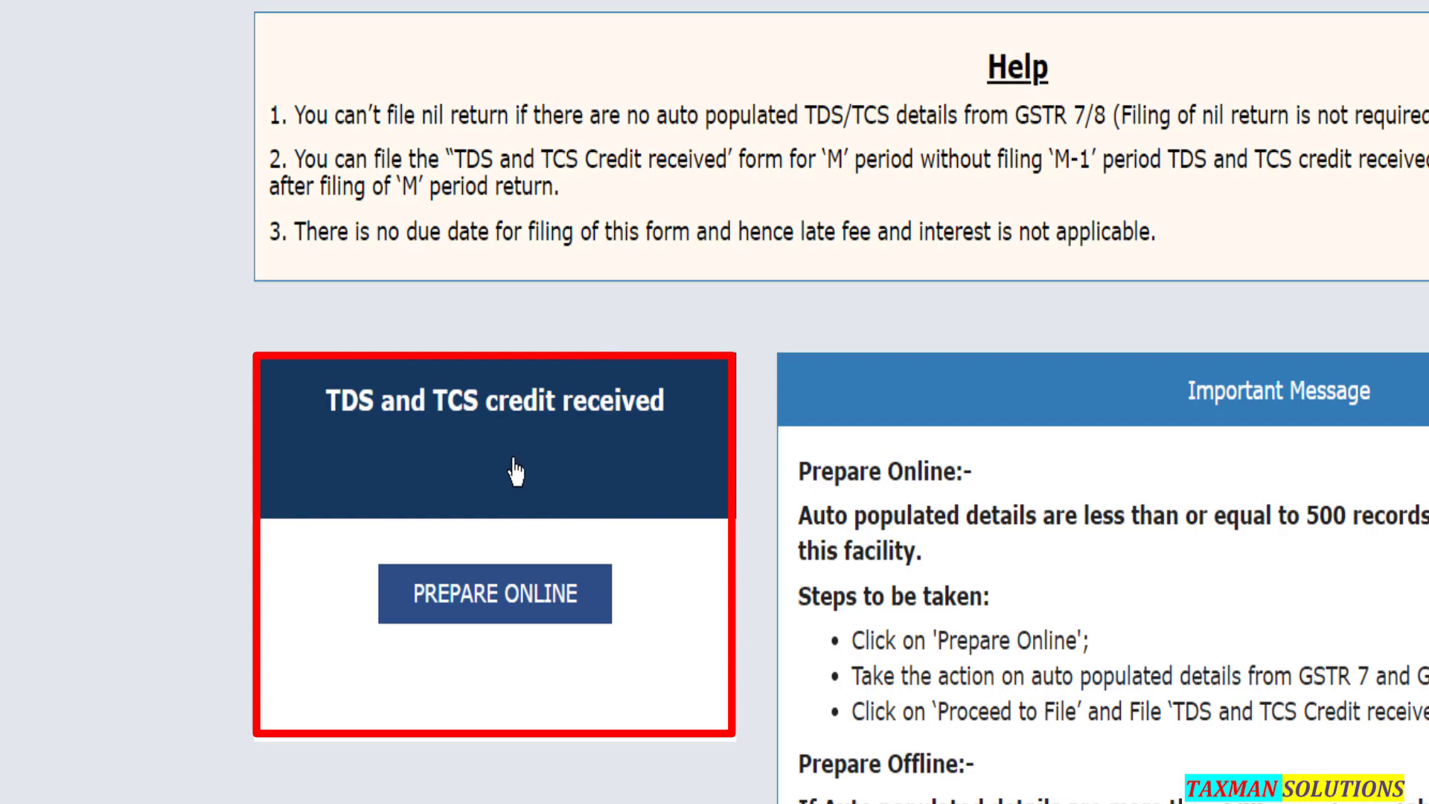
left_click(495, 593)
Review the TDS and TCS credit boxes, check the TDS Credit received records and return to the form.
scroll(729, 604, "down", 5)
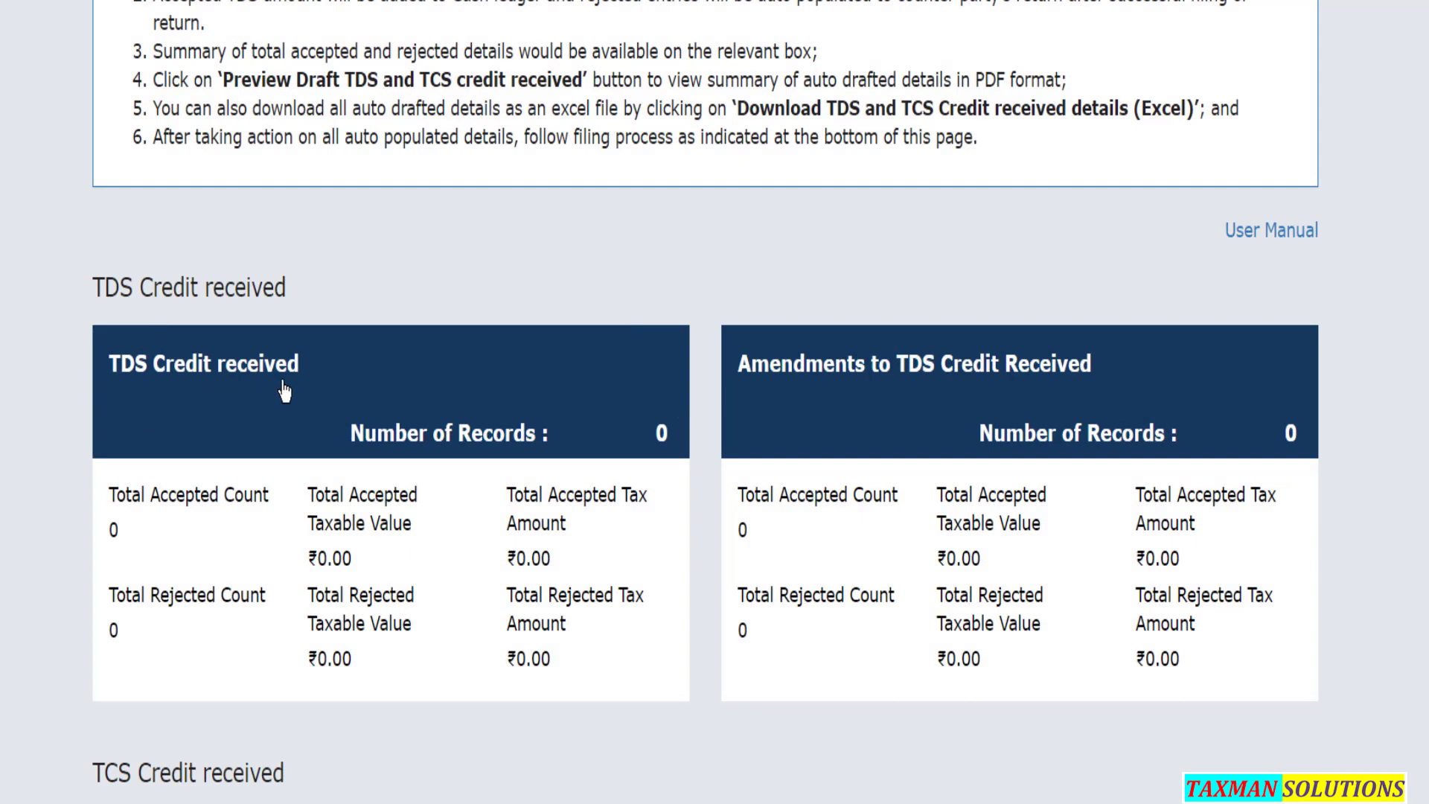
scroll(596, 485, "down", 2)
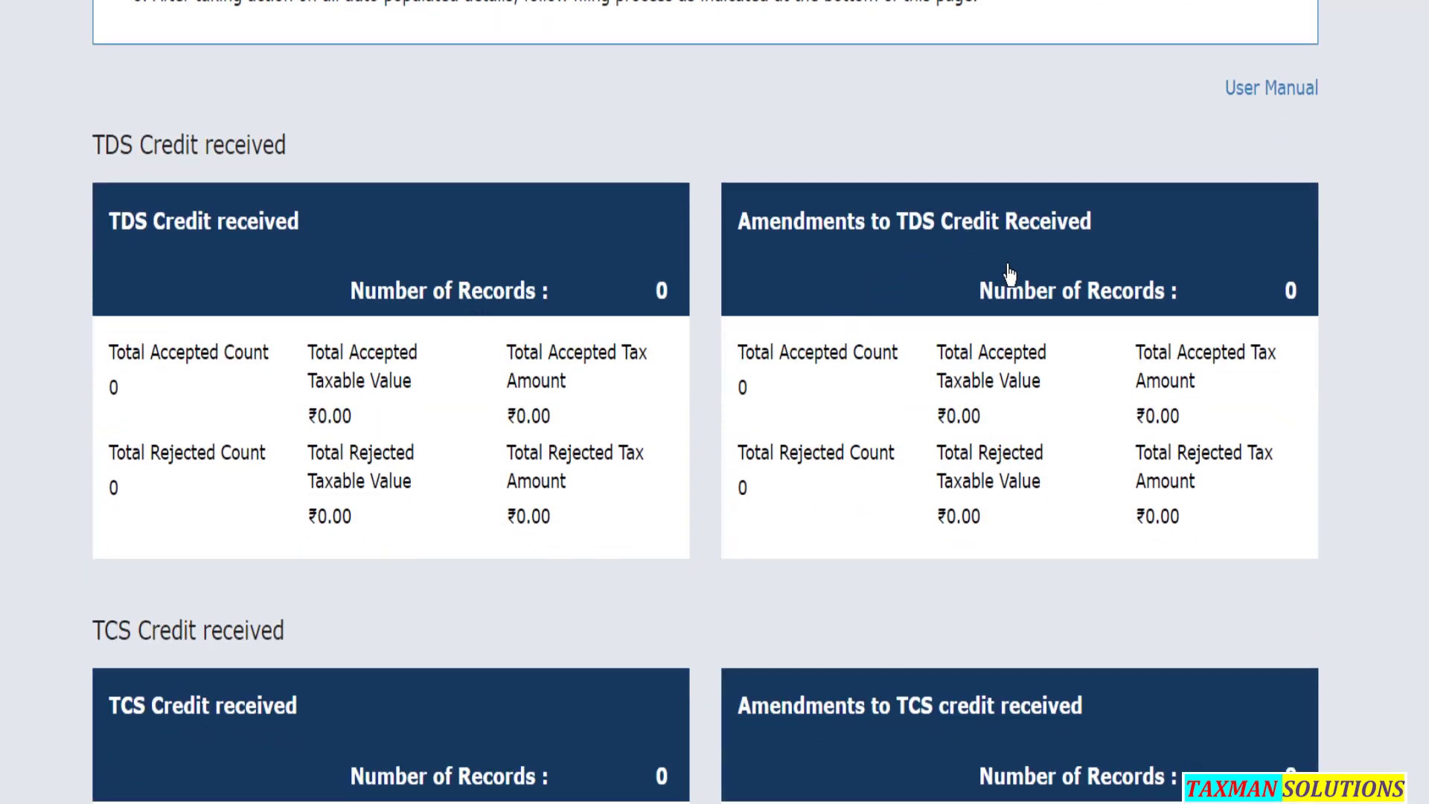
scroll(1008, 274, "down", 4)
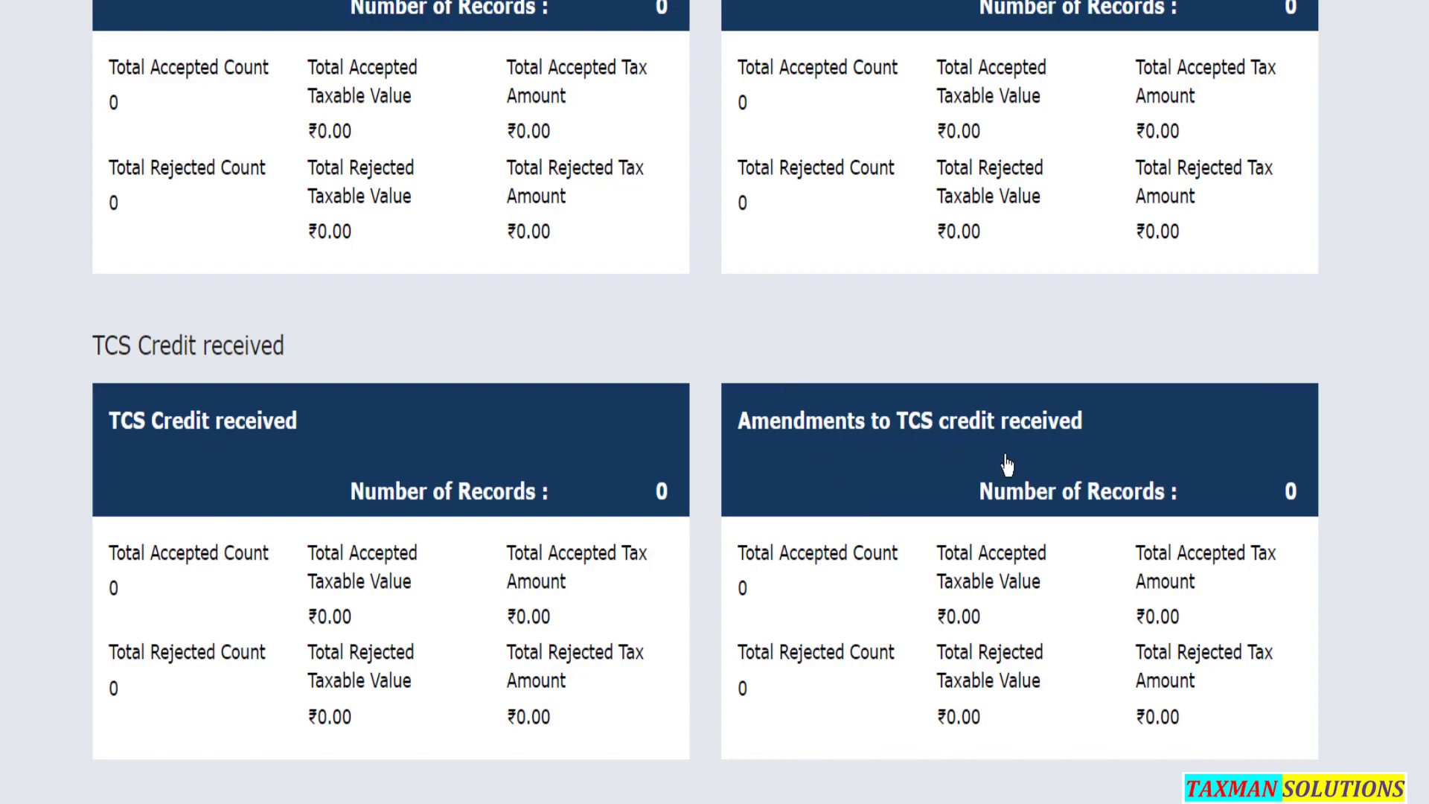
scroll(707, 676, "down", 4)
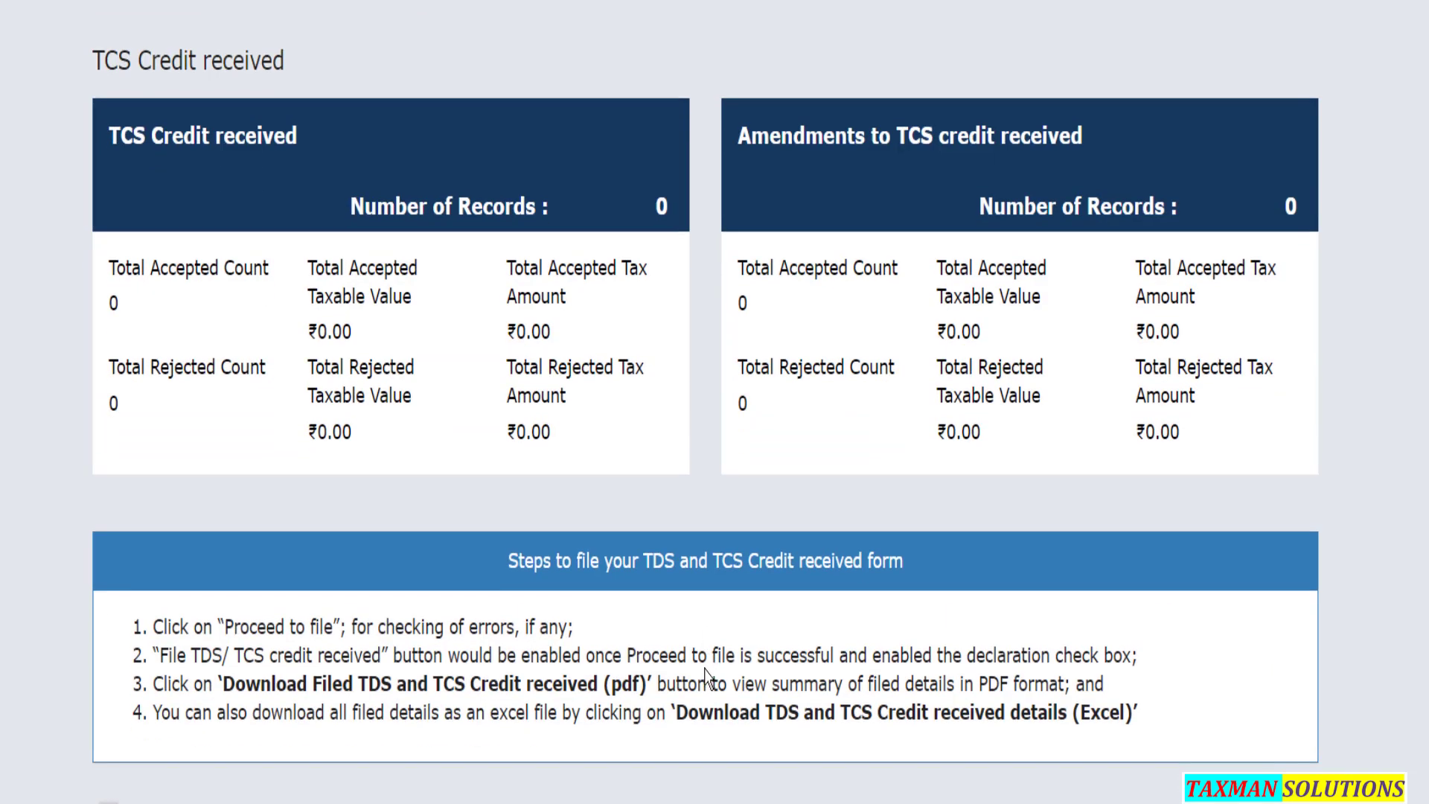
scroll(688, 659, "up", 10)
scroll(673, 643, "down", 6)
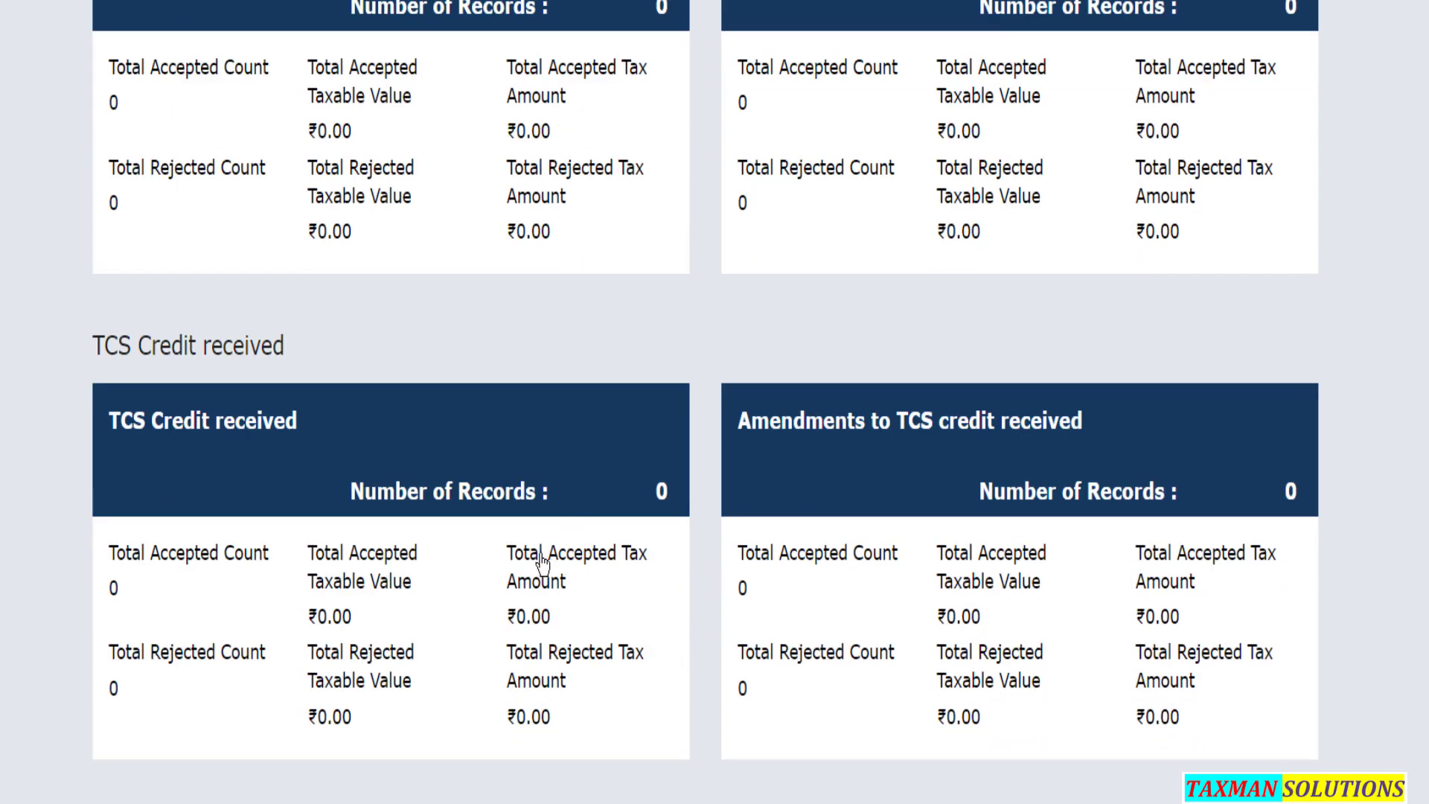
scroll(541, 565, "up", 4)
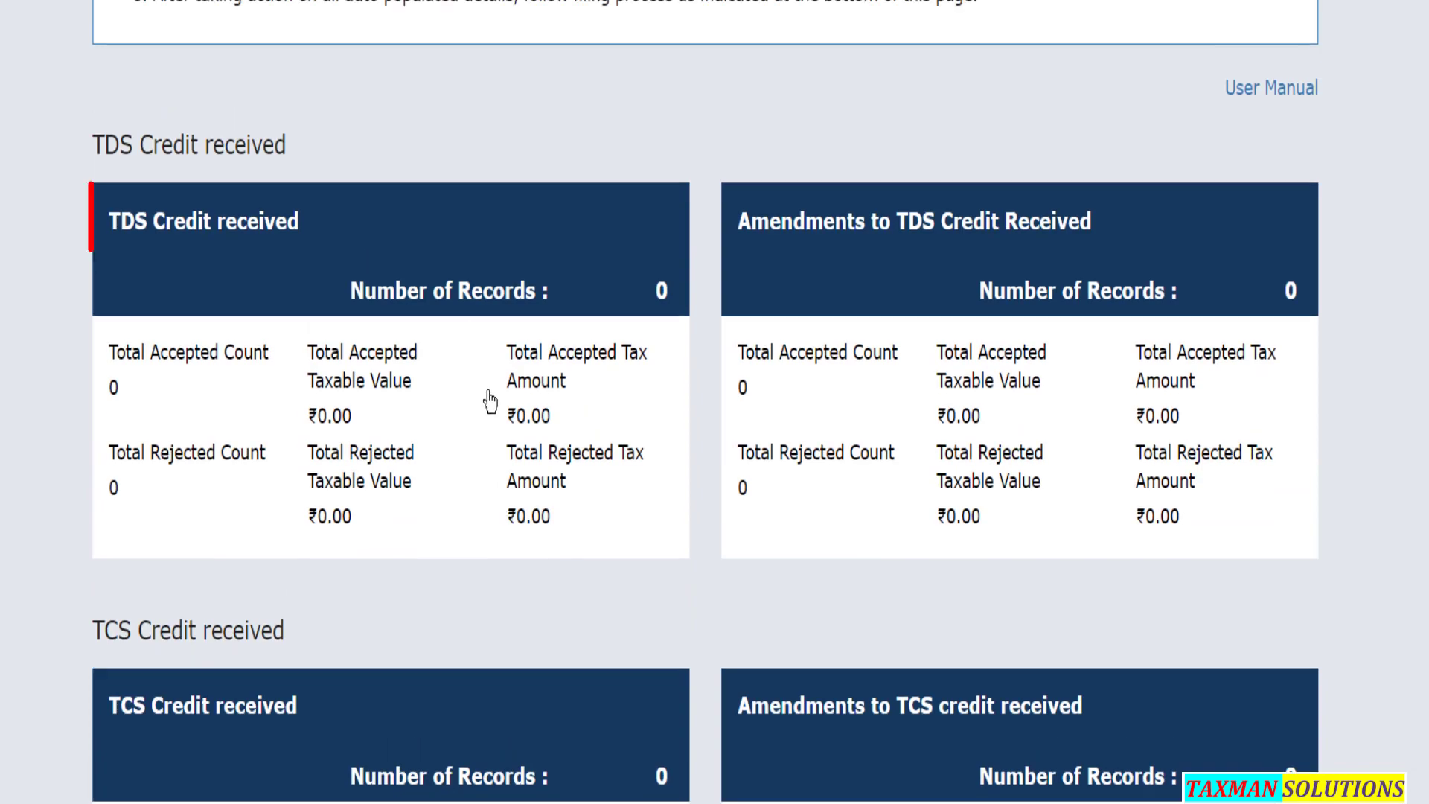
left_click(478, 432)
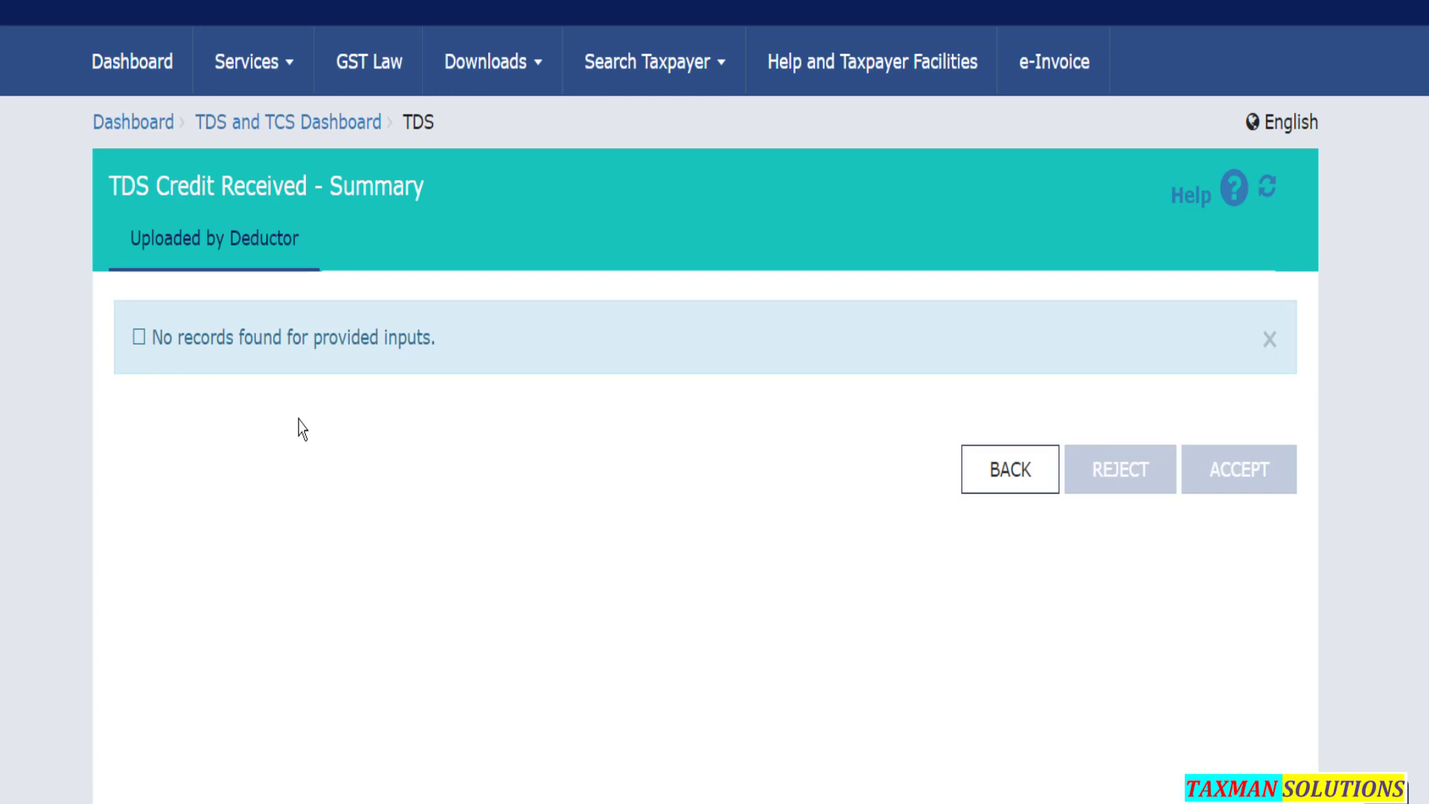
left_click(1018, 488)
Send the proceed-to-file request for the TDS and TCS credit form and refresh its status.
scroll(574, 622, "down", 8)
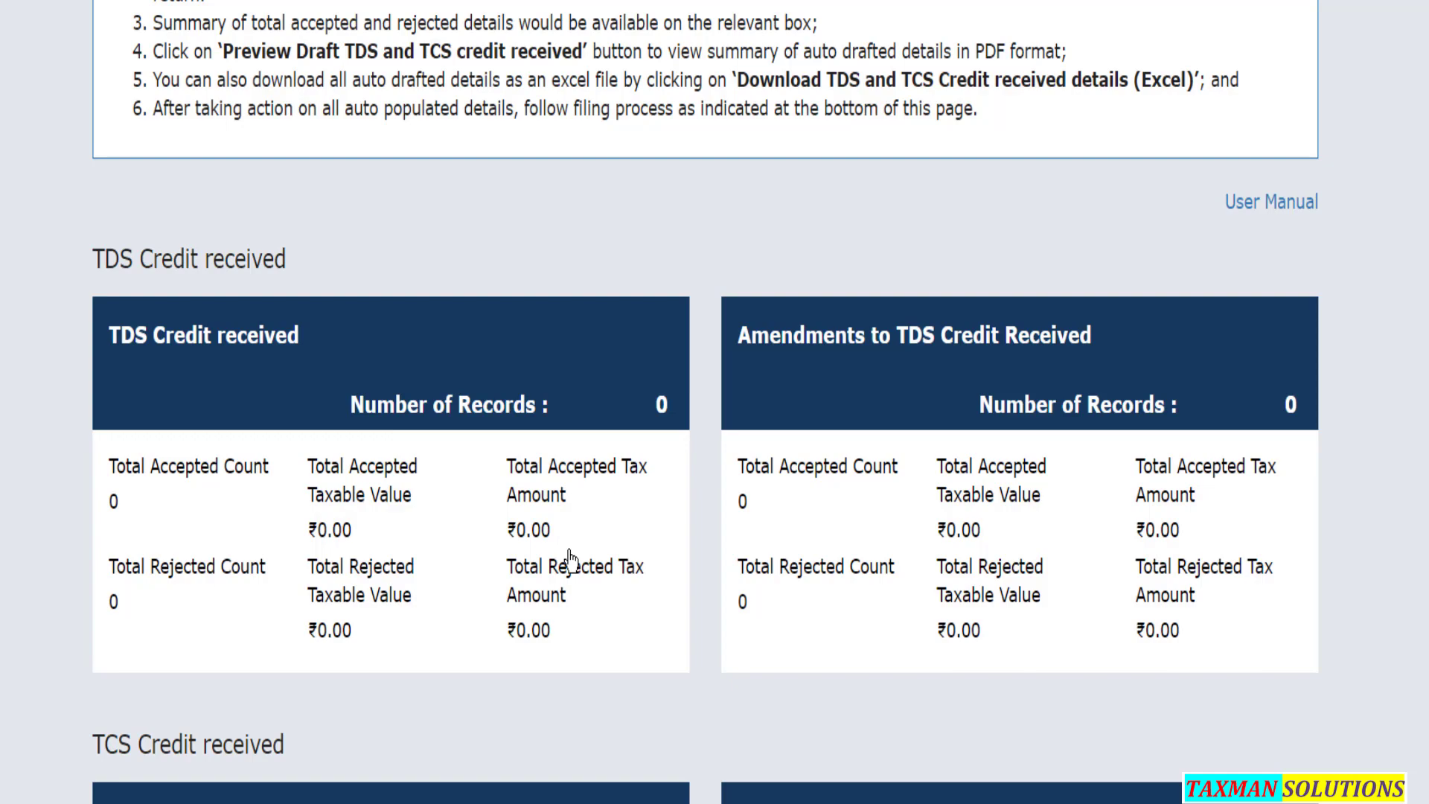
scroll(569, 559, "down", 5)
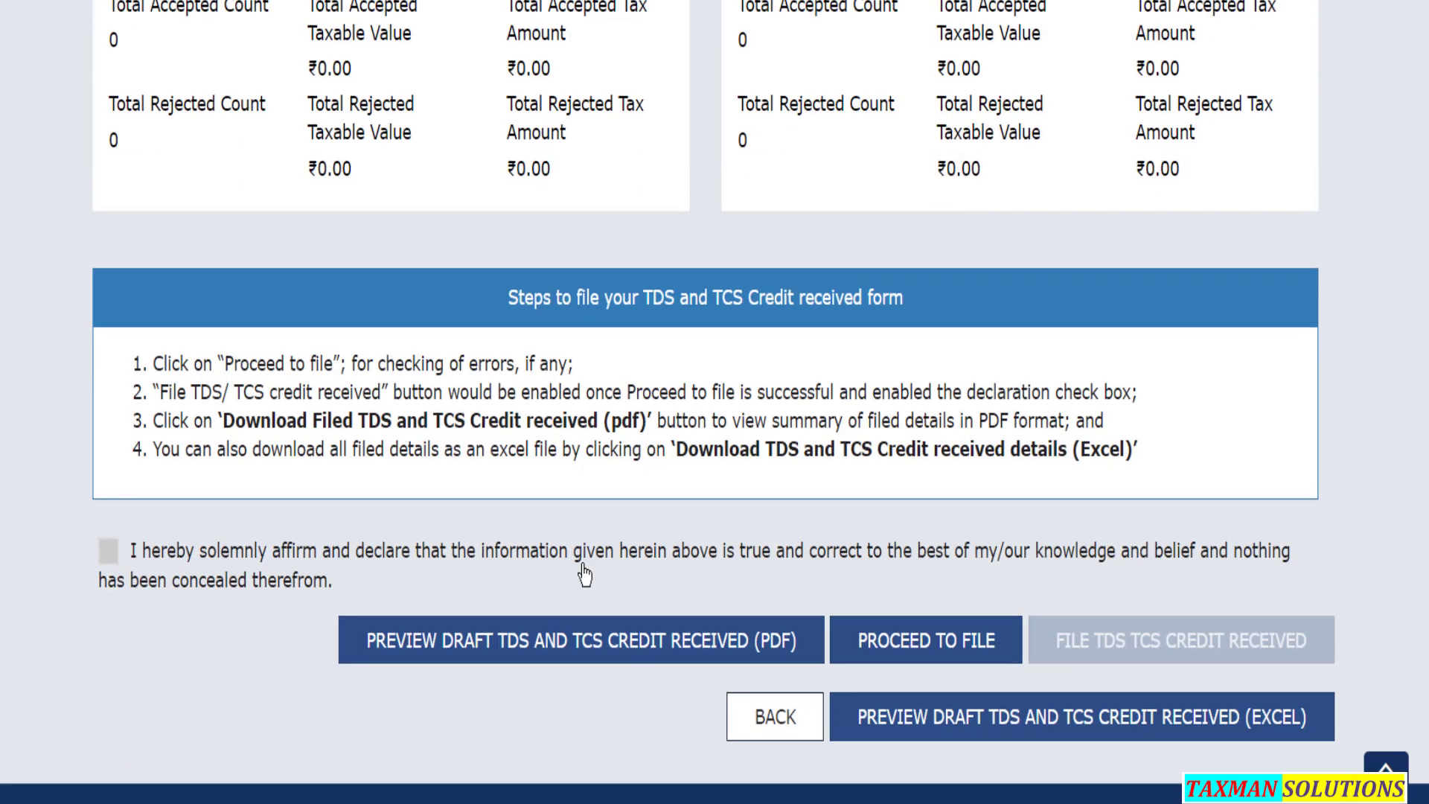
left_click(950, 657)
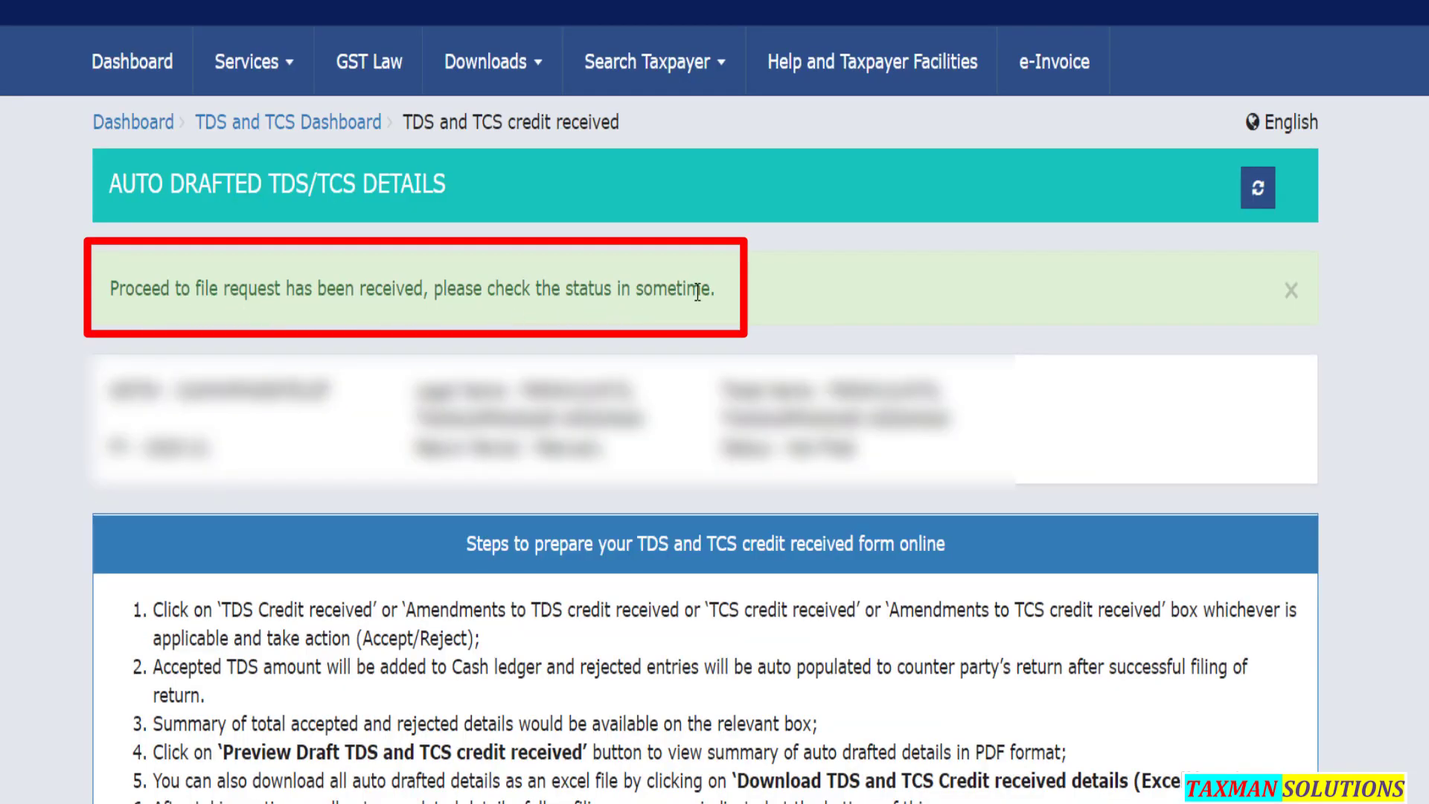
left_click(1259, 193)
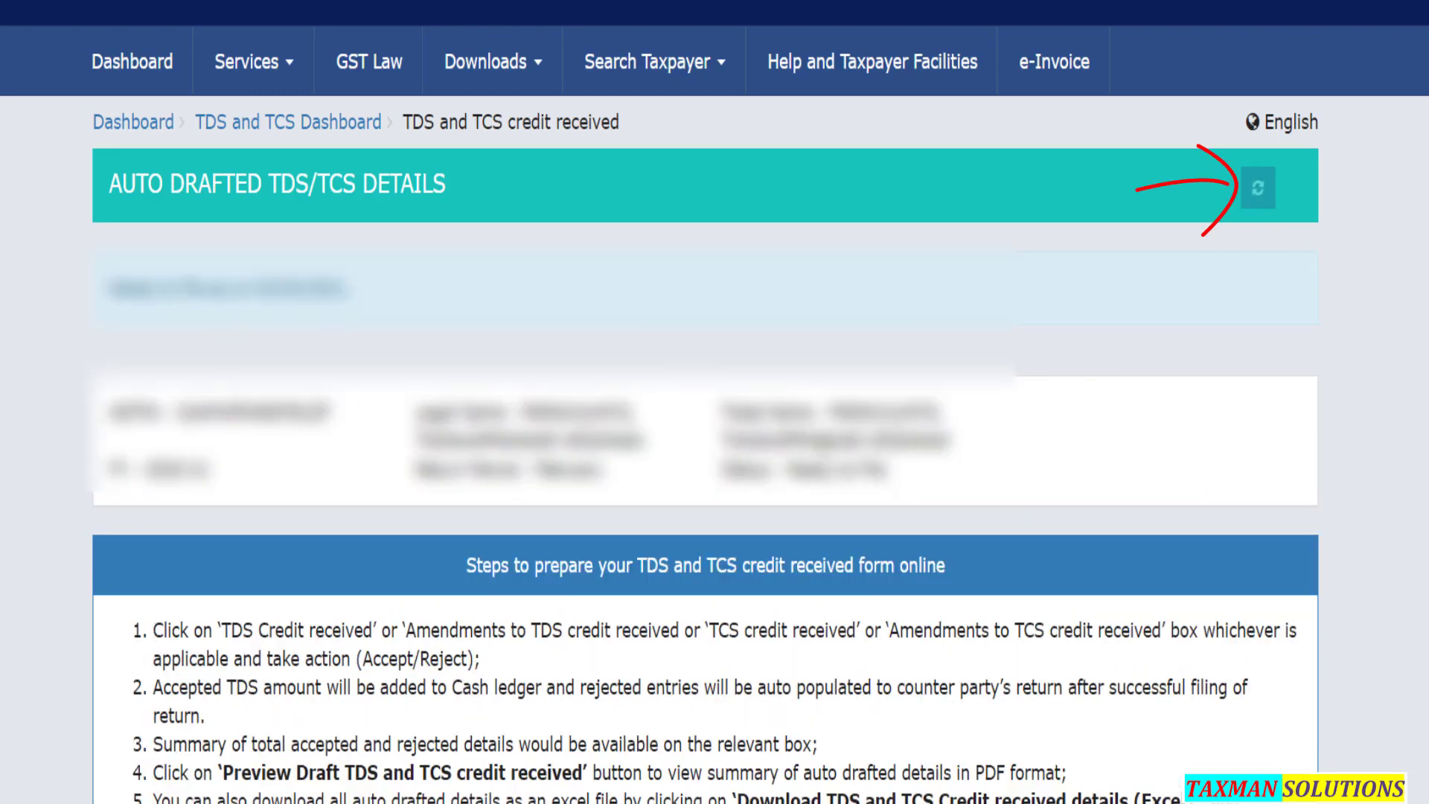
Accept the declaration at the end of the form and select the authorised signatory.
scroll(957, 476, "down", 15)
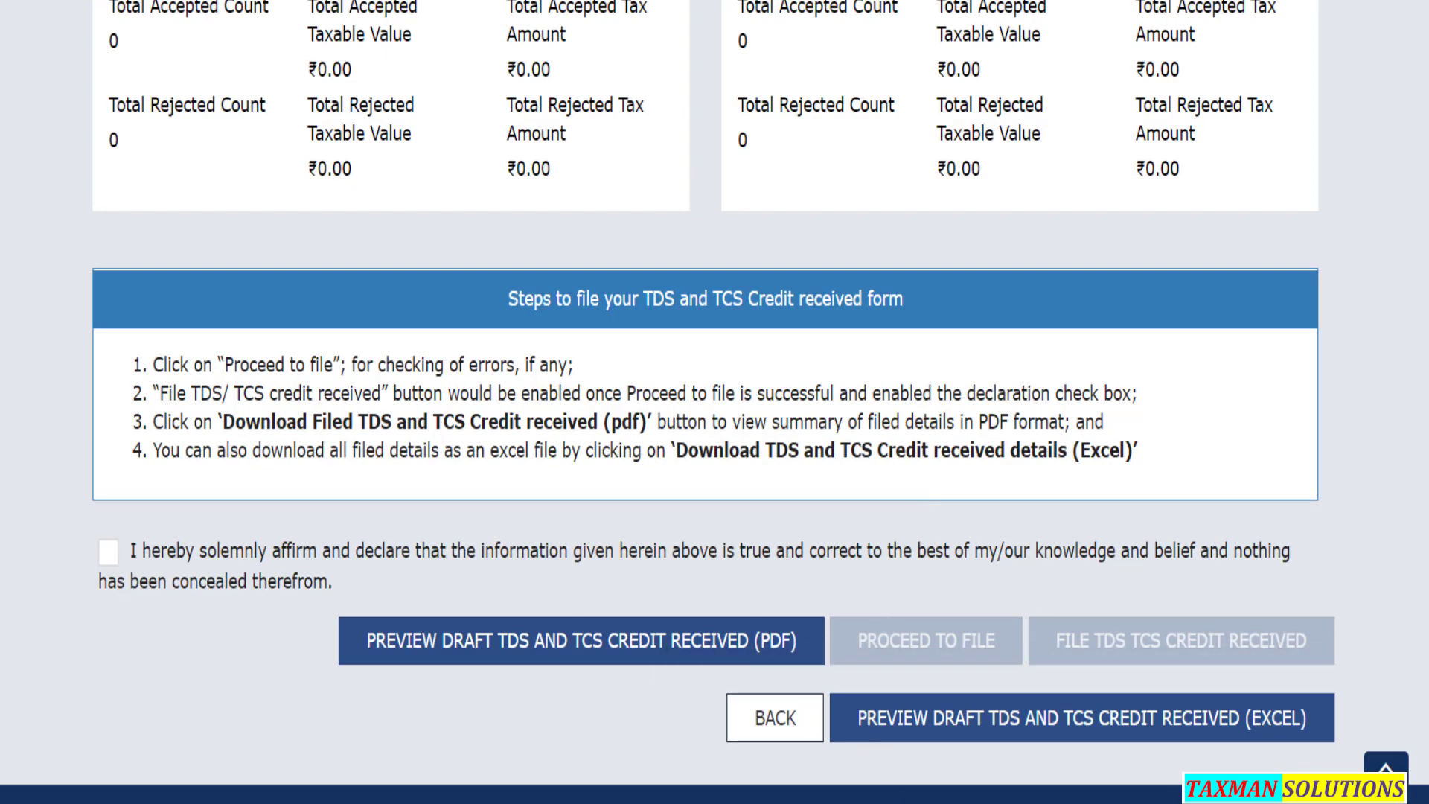
left_click(109, 555)
left_click(188, 664)
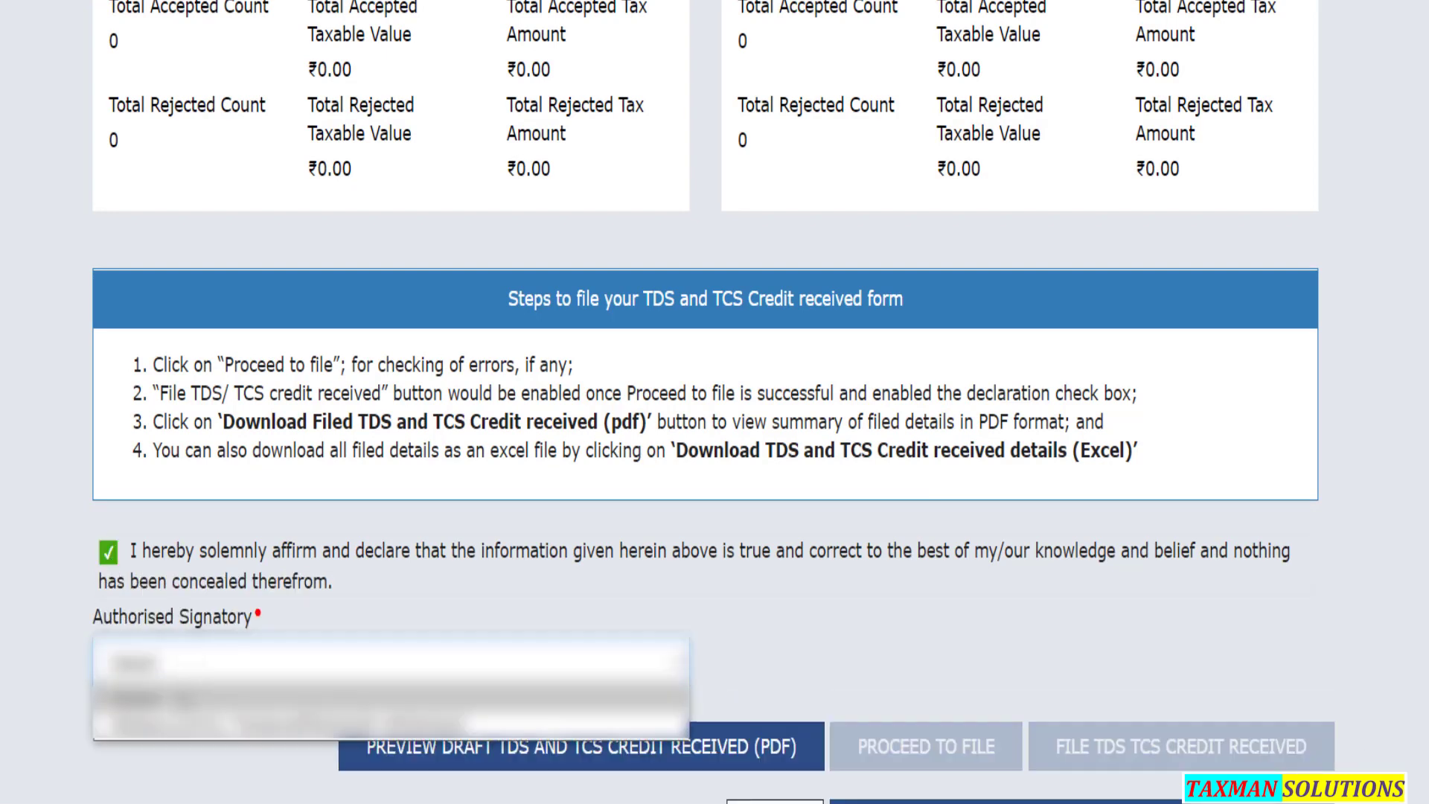
left_click(175, 731)
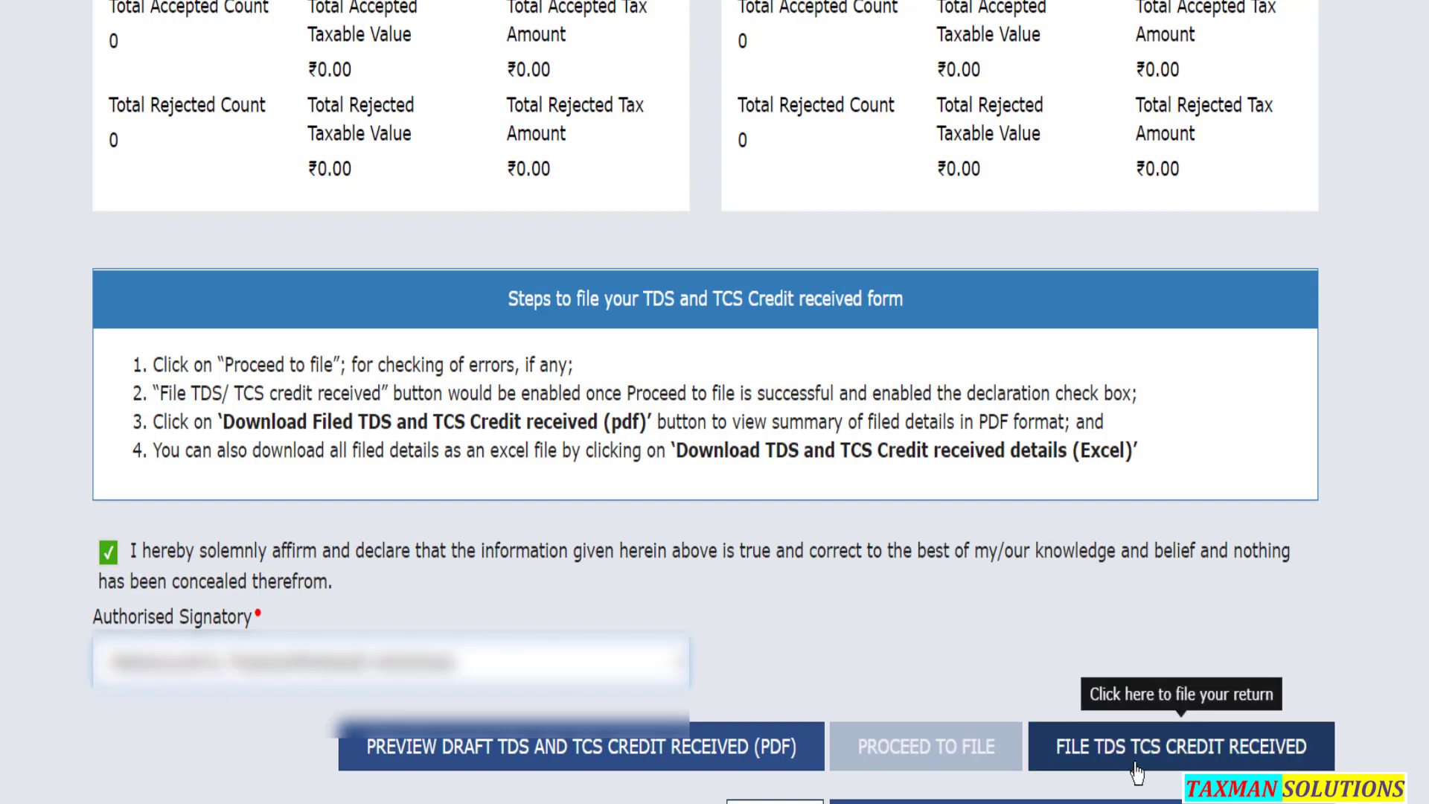
Start filing the TDS and TCS credit received form and decline the filing confirmation.
left_click(1202, 760)
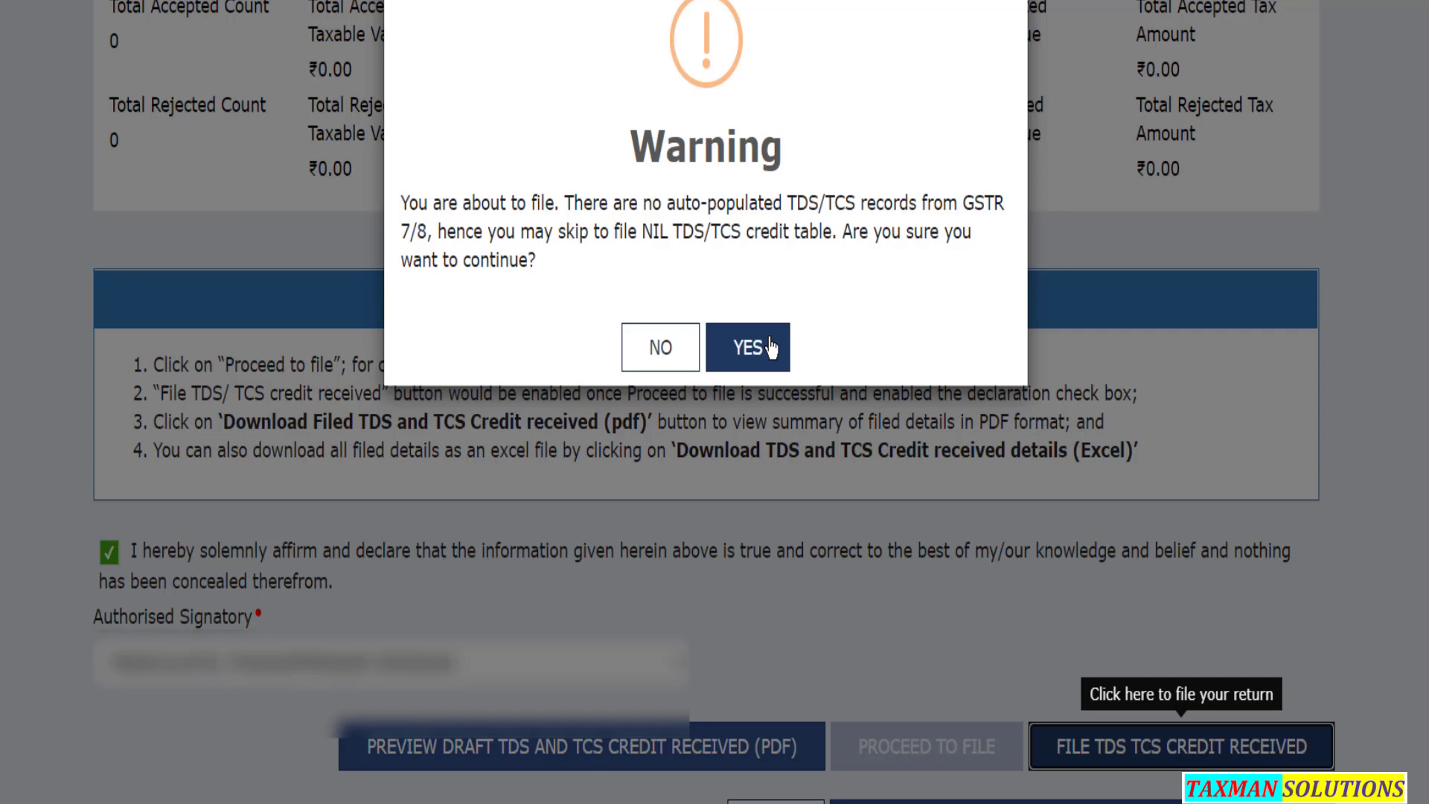
left_click(660, 350)
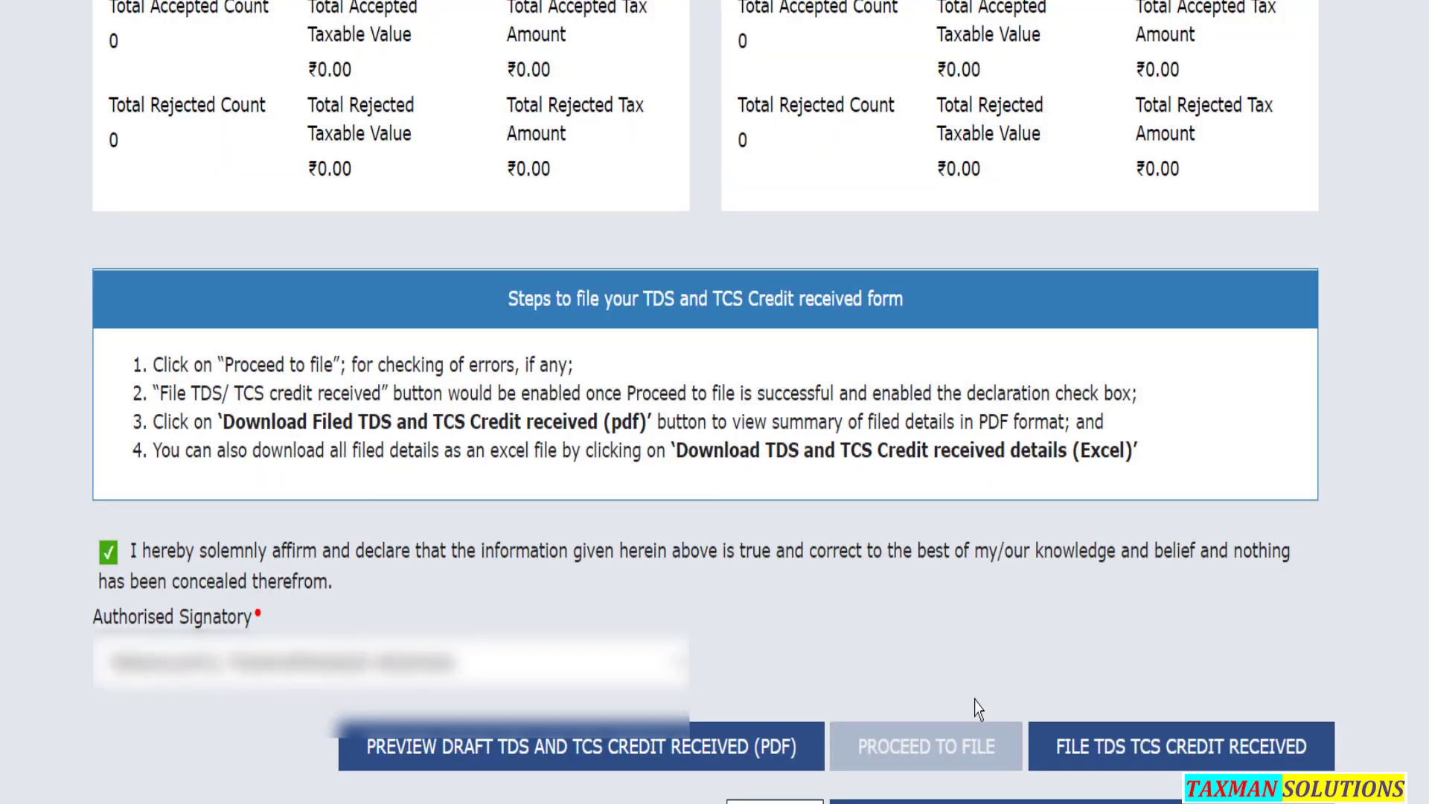
Return to the main dashboard to view the Electronic Cash Ledger balance.
scroll(977, 709, "down", 1)
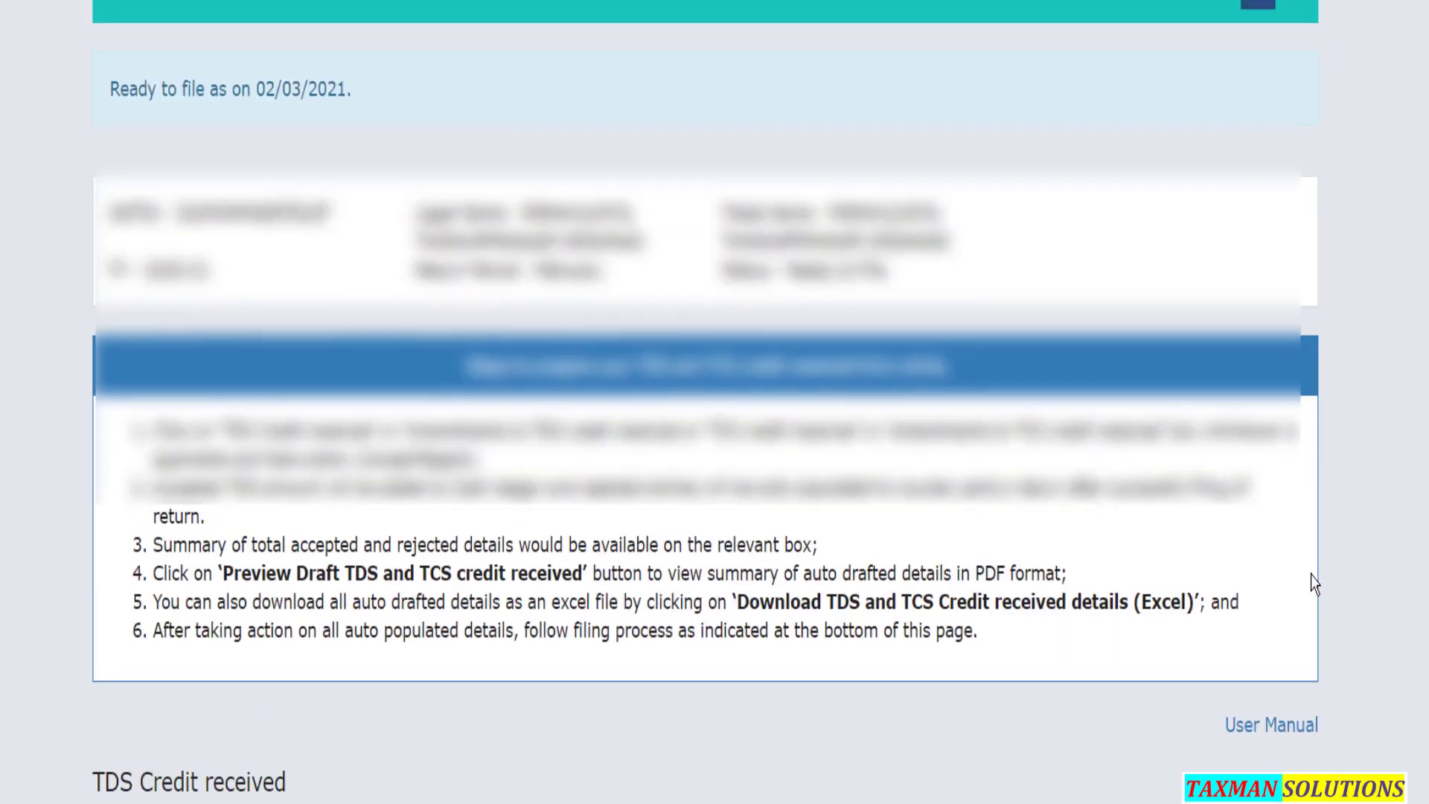
scroll(707, 402, "up", 3)
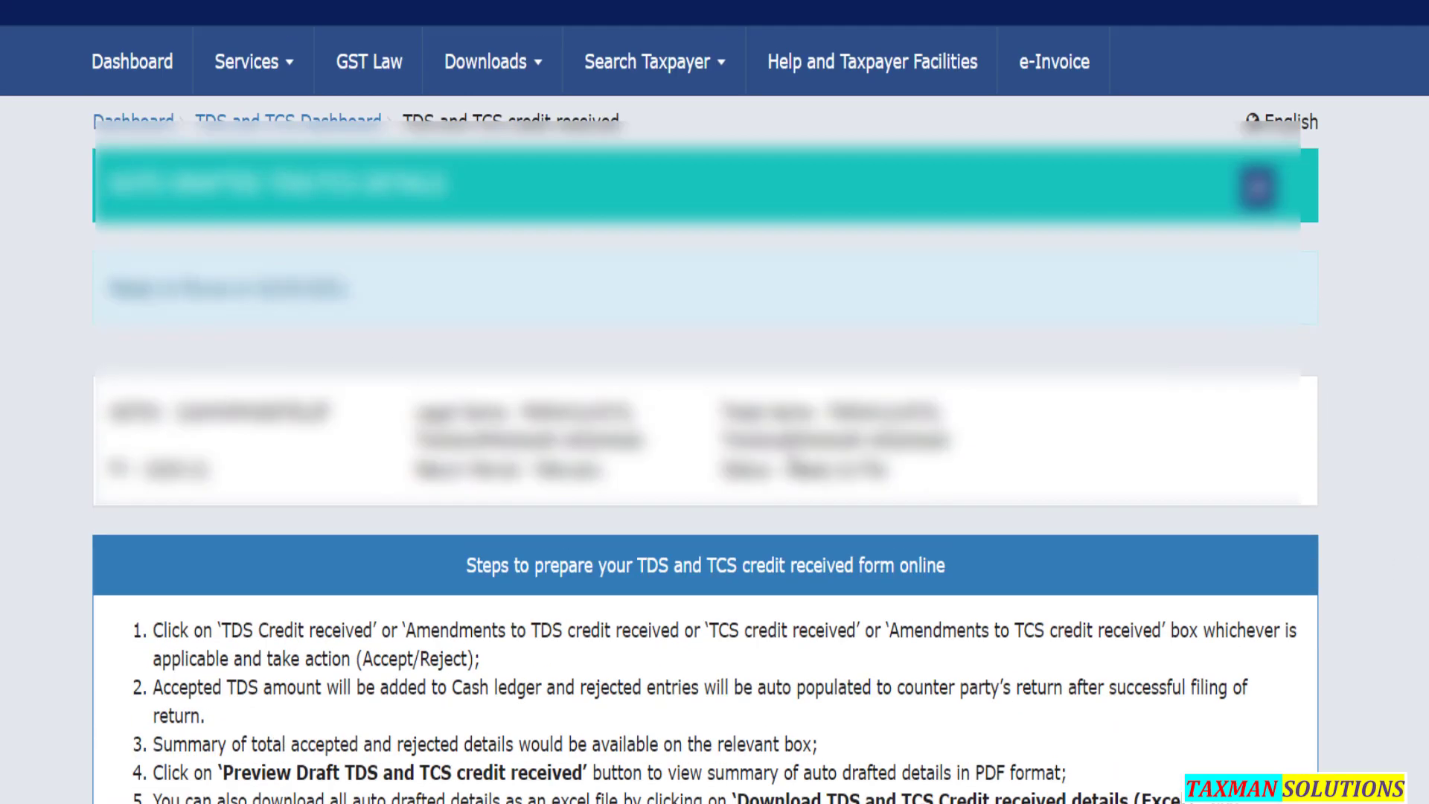
left_click(153, 71)
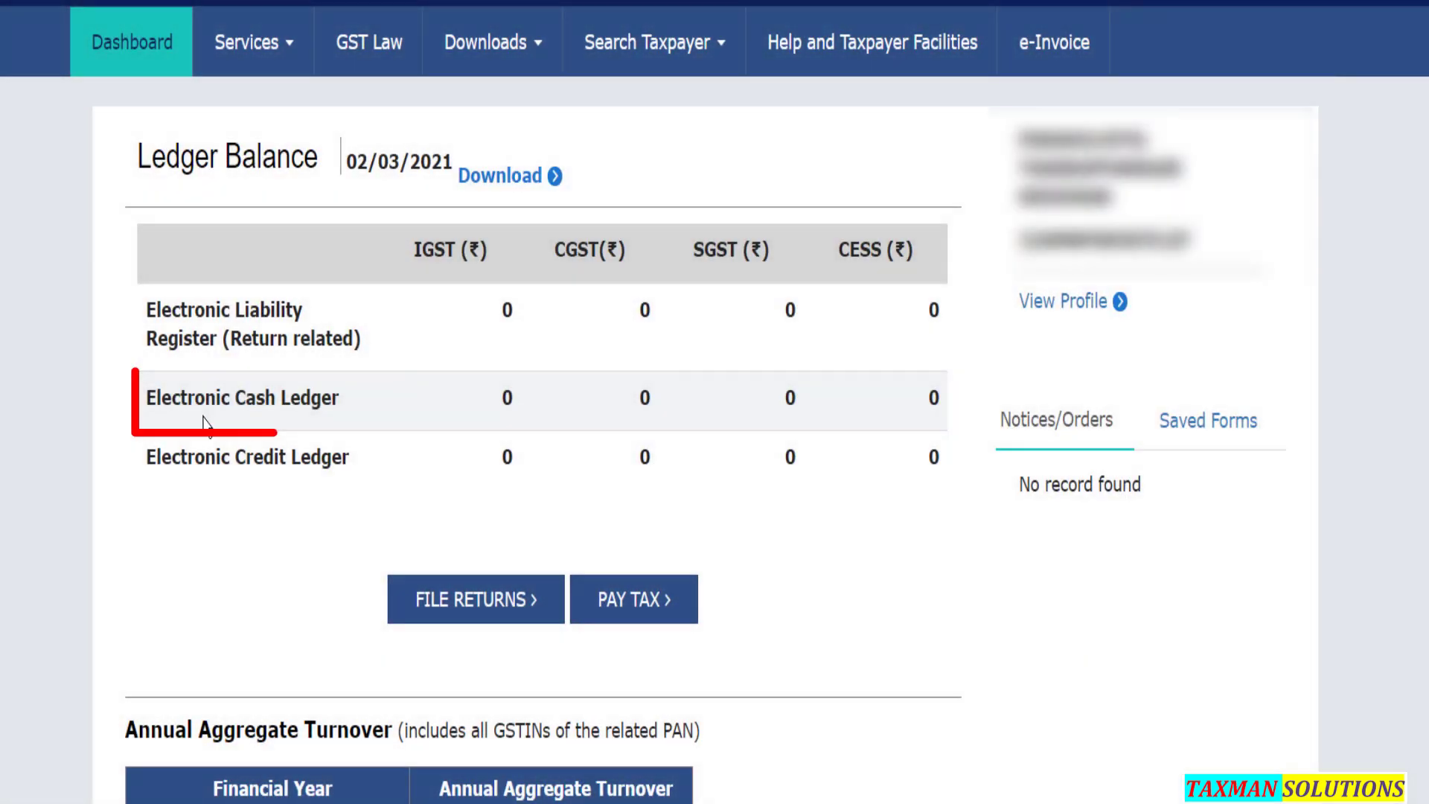